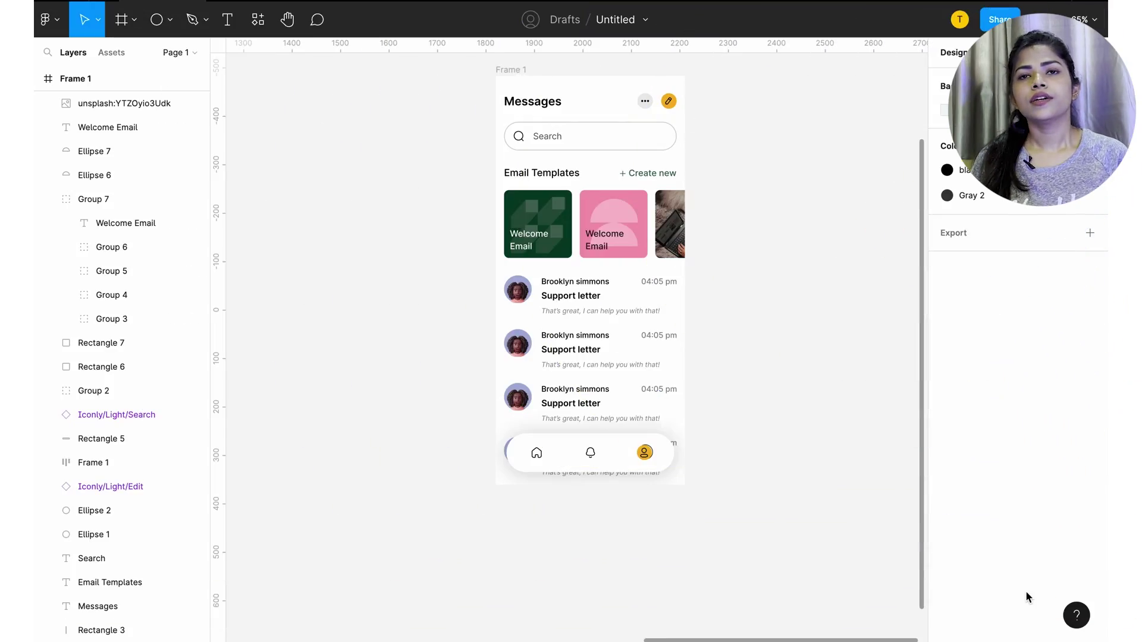
- Scroll the canvas past the Messages frame and bring up the Help menu showing Keyboard Shortcuts
{"action": "scroll", "coordinate": [820, 519], "scroll_direction": "right", "scroll_amount": 5}
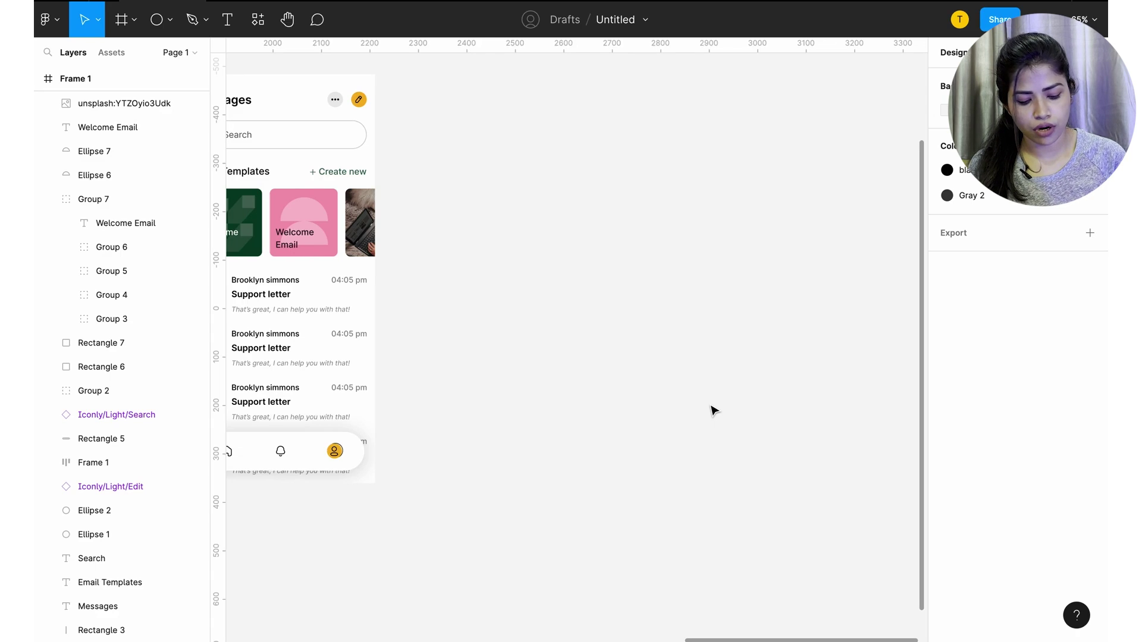
{"action": "key", "text": "super+shift+slash"}
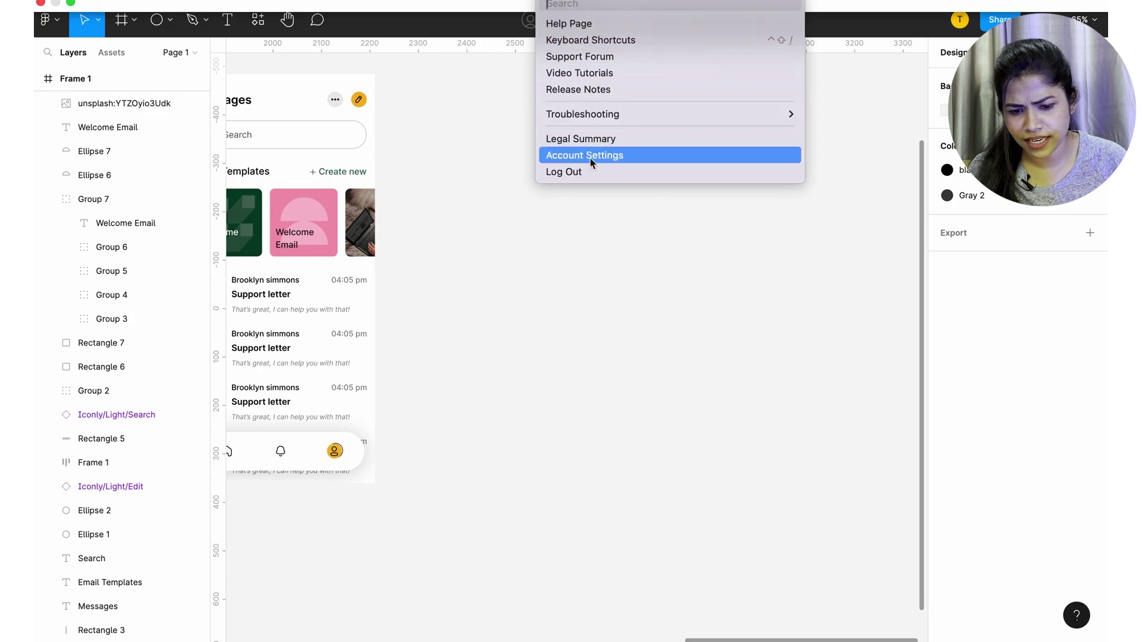
- Open the Keyboard Shortcuts reference and browse the Tools, View, Zoom, Text, Shape and Selection categories
{"action": "left_click", "coordinate": [608, 43]}
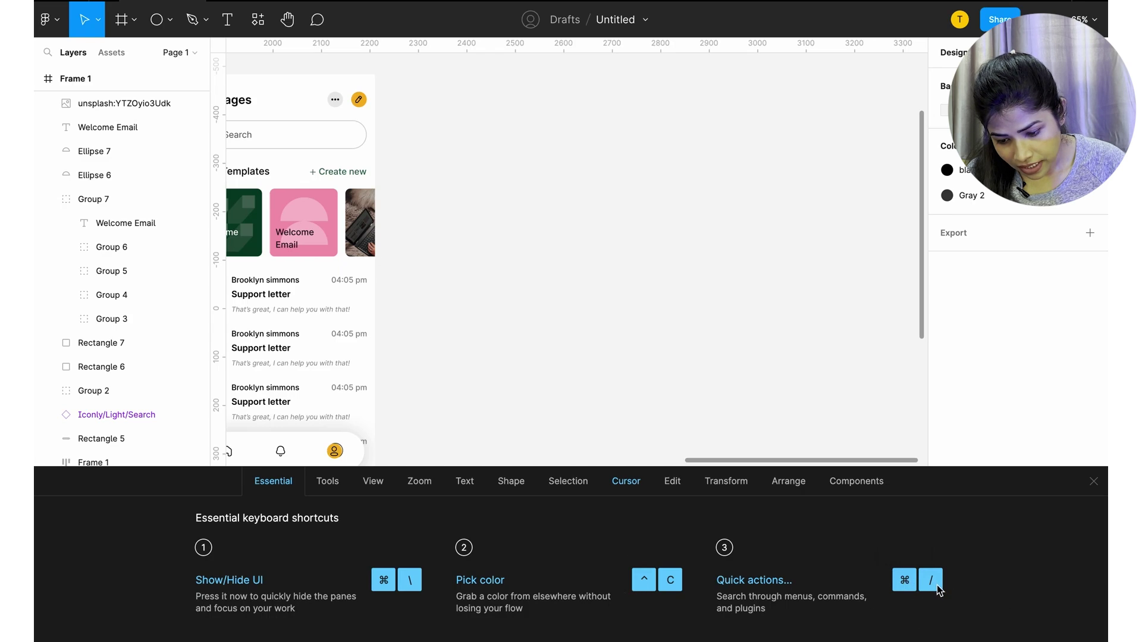
{"action": "left_click", "coordinate": [329, 483]}
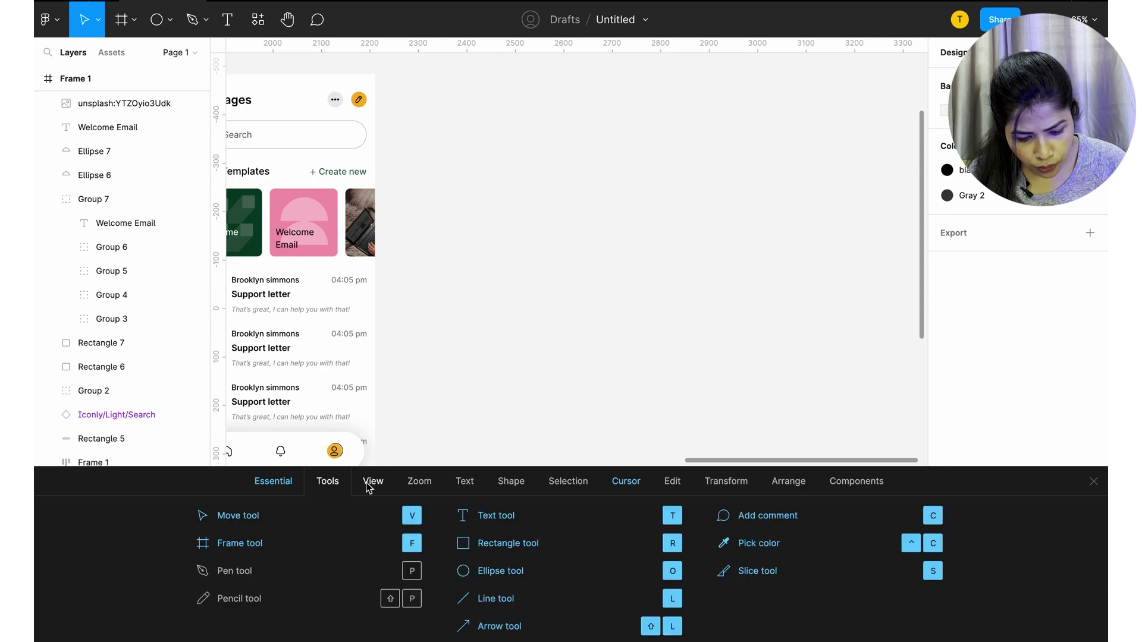
{"action": "left_click", "coordinate": [368, 485]}
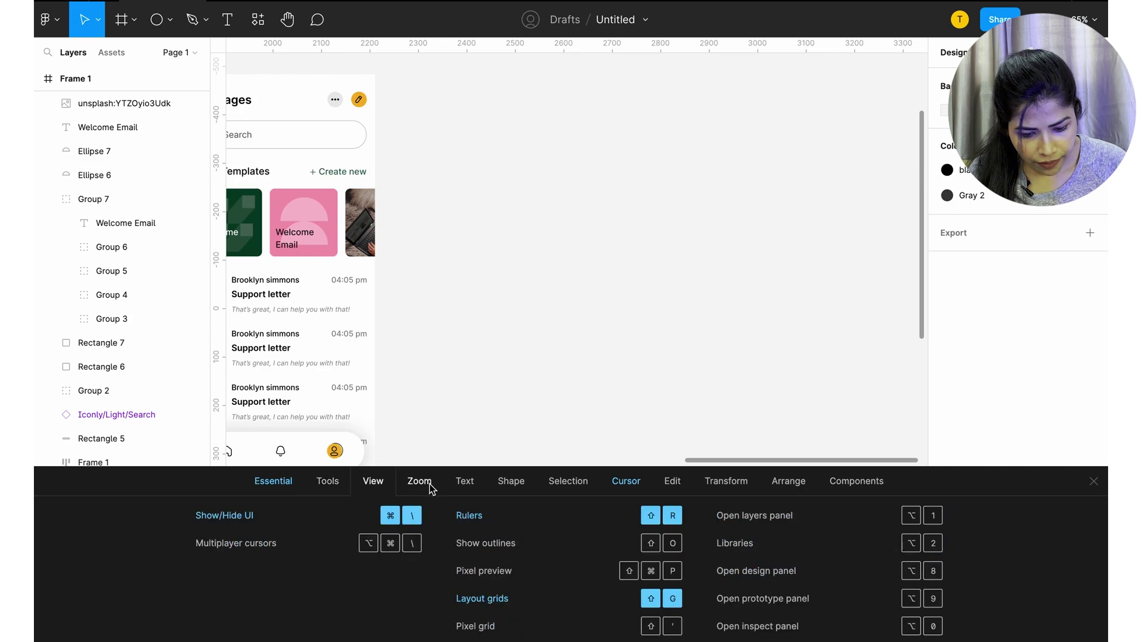
{"action": "left_click", "coordinate": [430, 486]}
{"action": "left_click", "coordinate": [475, 487]}
{"action": "left_click", "coordinate": [508, 488]}
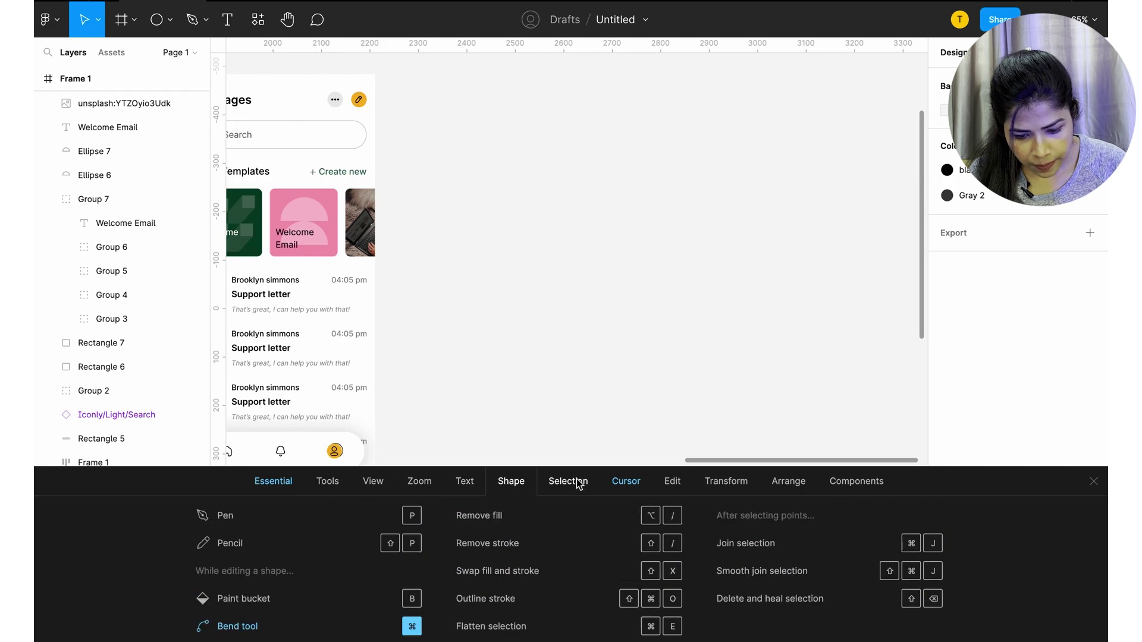
{"action": "left_click", "coordinate": [577, 486]}
- Browse the Cursor, Edit, Transform, Arrange and Components shortcuts, then close the reference
{"action": "left_click", "coordinate": [634, 491]}
{"action": "left_click", "coordinate": [670, 492]}
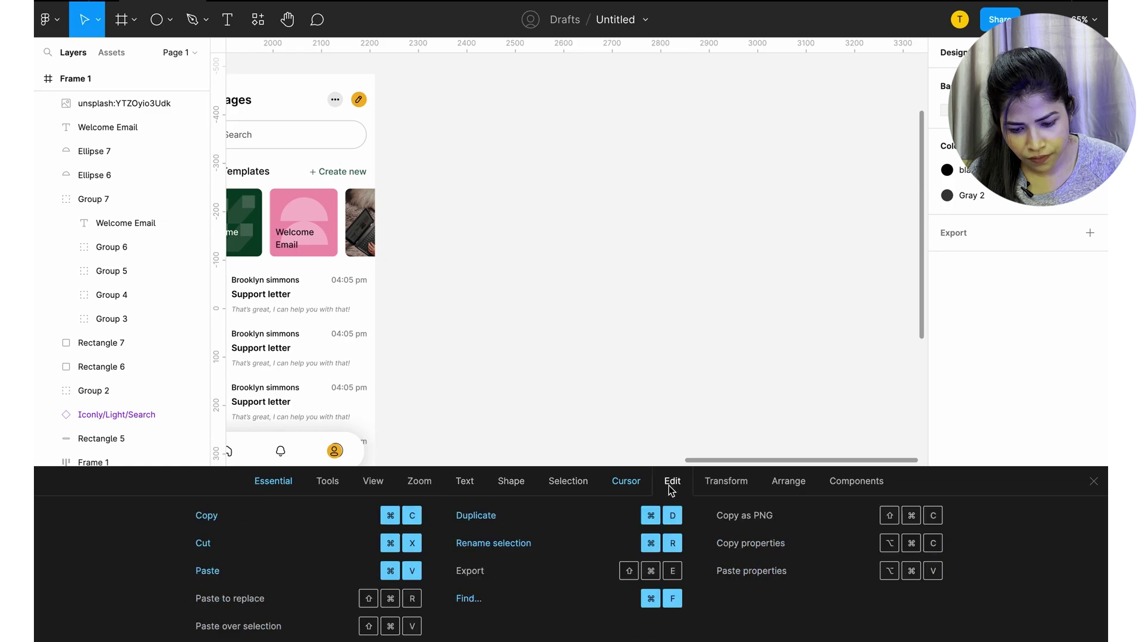
{"action": "left_click", "coordinate": [730, 494]}
{"action": "left_click", "coordinate": [810, 493]}
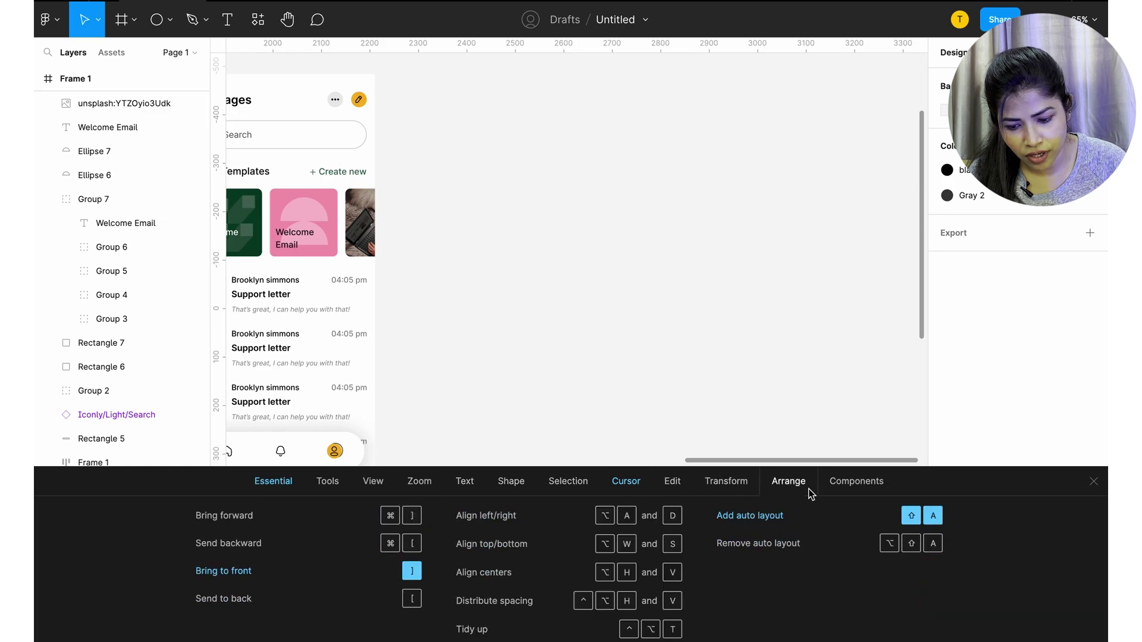
{"action": "left_click", "coordinate": [873, 488]}
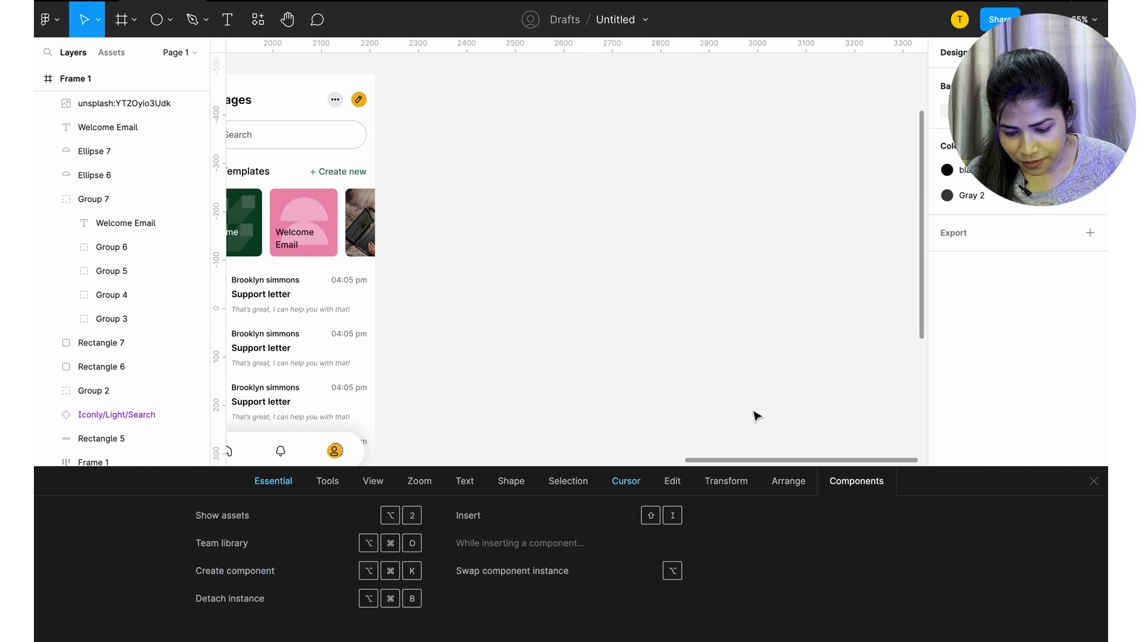
{"action": "left_click", "coordinate": [781, 477]}
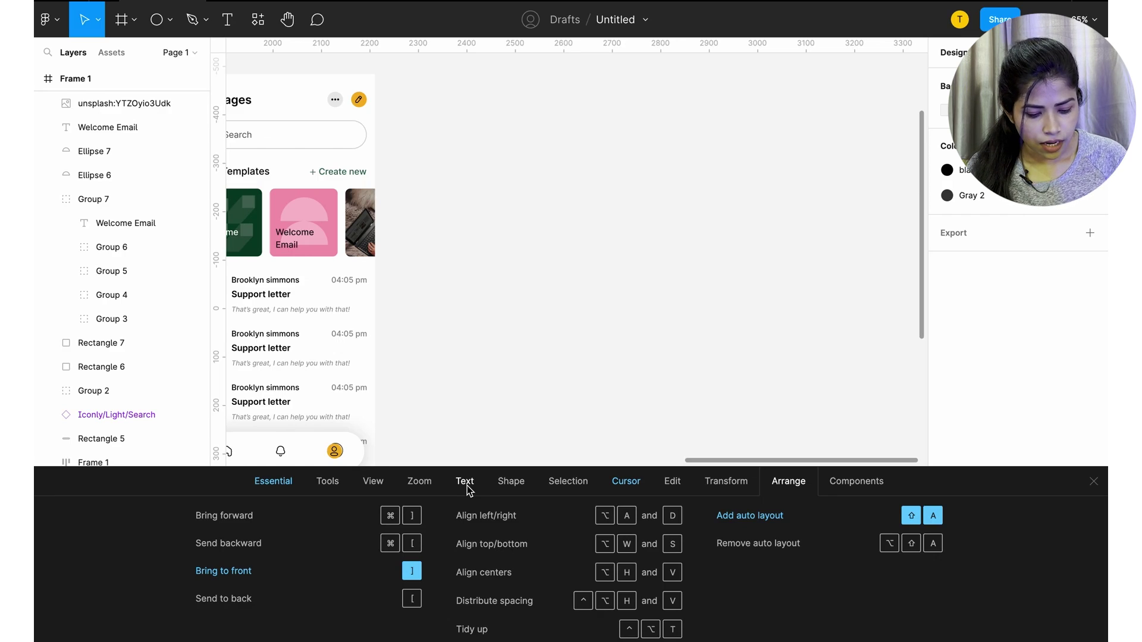
{"action": "key", "text": "ctrl+shift+slash"}
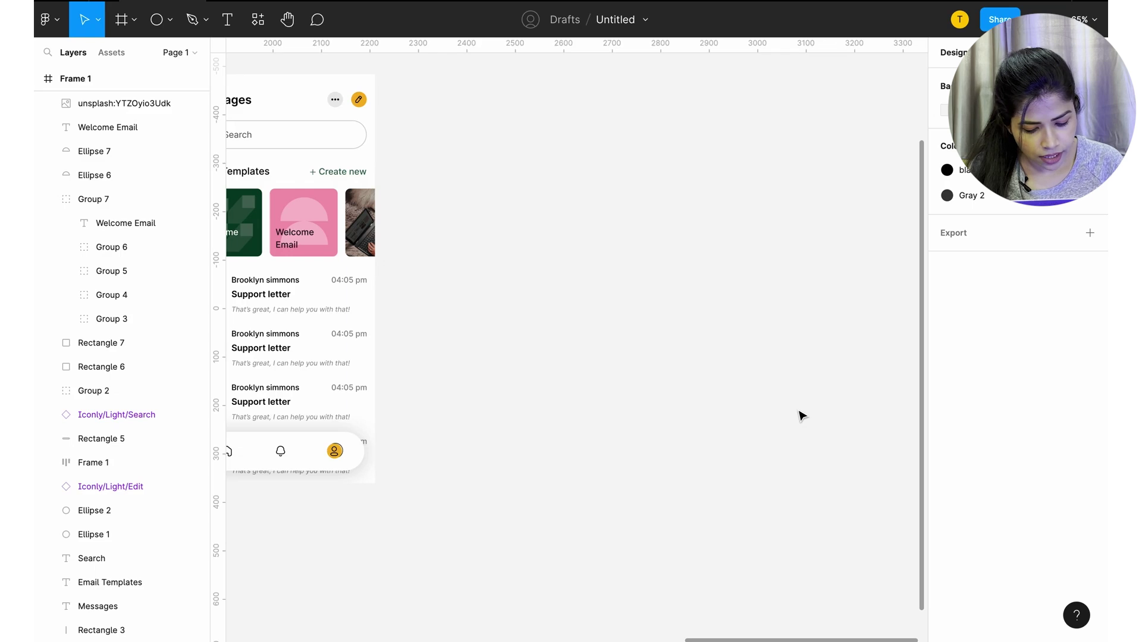
- Draw a 181×141 rectangle, a diagonal line above it and a tall ellipse to its left
{"action": "scroll", "coordinate": [561, 244], "scroll_direction": "right", "scroll_amount": 2}
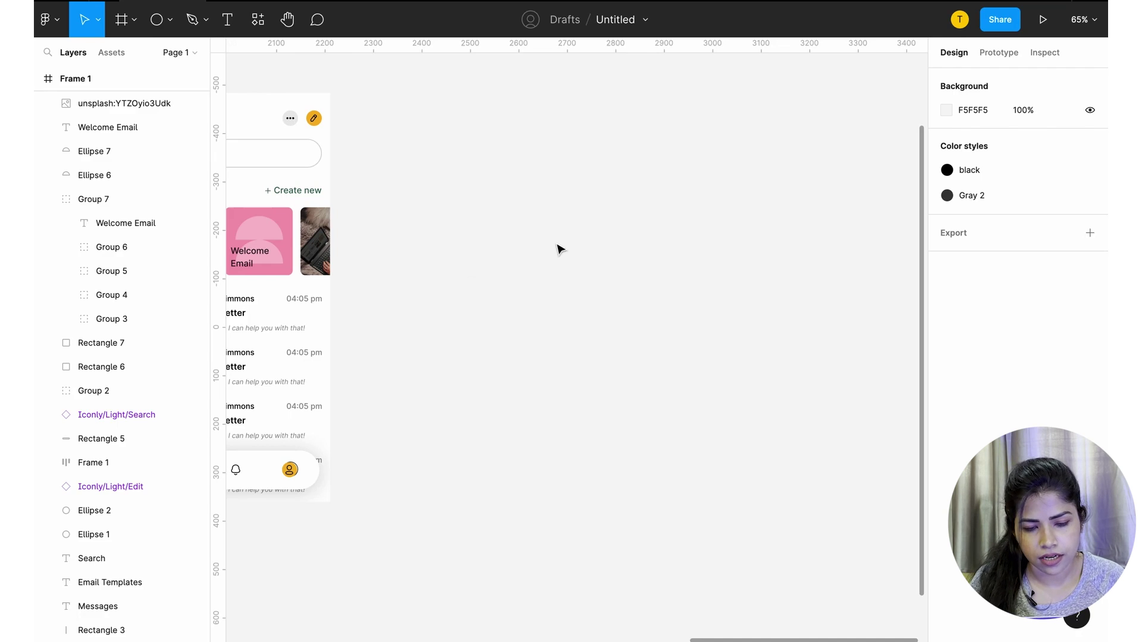
{"action": "key", "text": "r"}
{"action": "left_click_drag", "start_coordinate": [510, 241], "coordinate": [599, 309]}
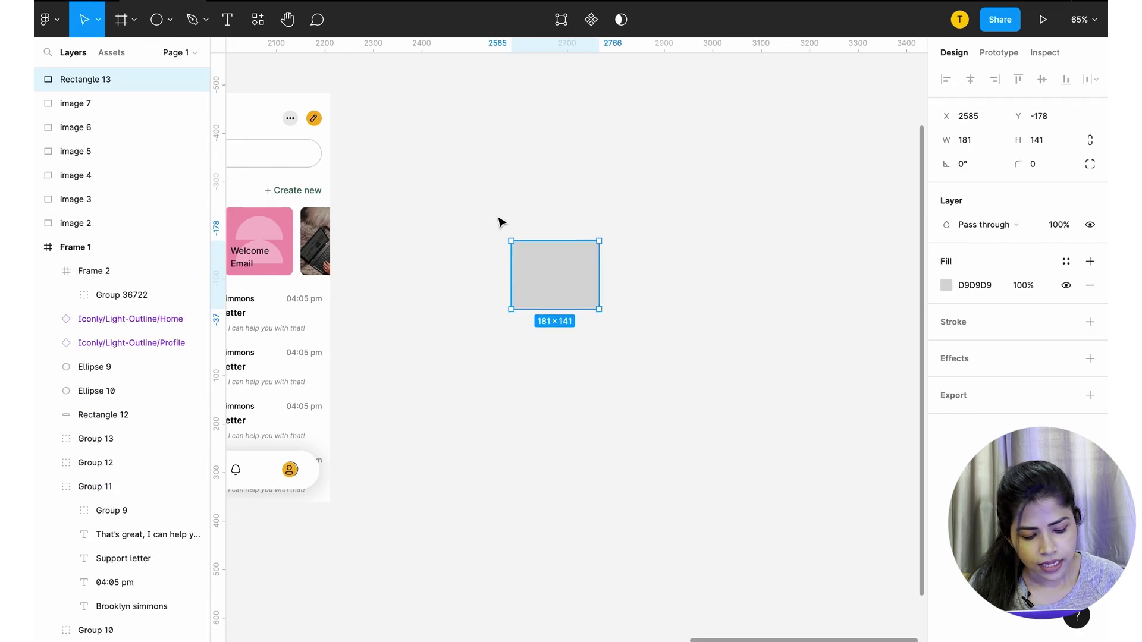
{"action": "key", "text": "l"}
{"action": "left_click_drag", "start_coordinate": [511, 144], "coordinate": [605, 209]}
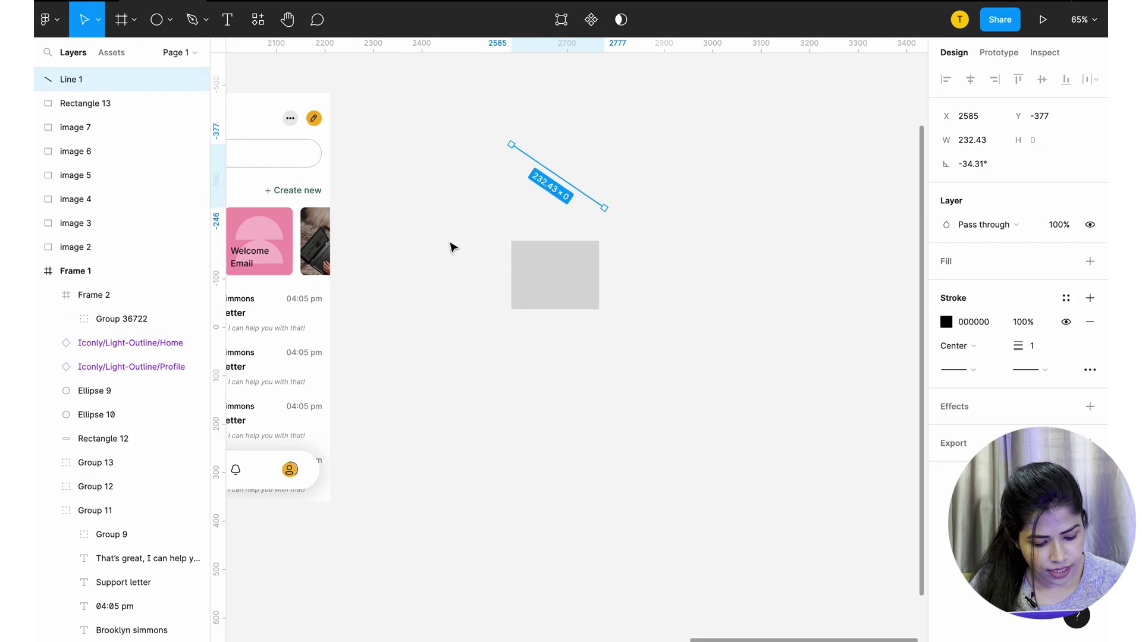
{"action": "key", "text": "o"}
{"action": "left_click_drag", "start_coordinate": [395, 268], "coordinate": [465, 371]}
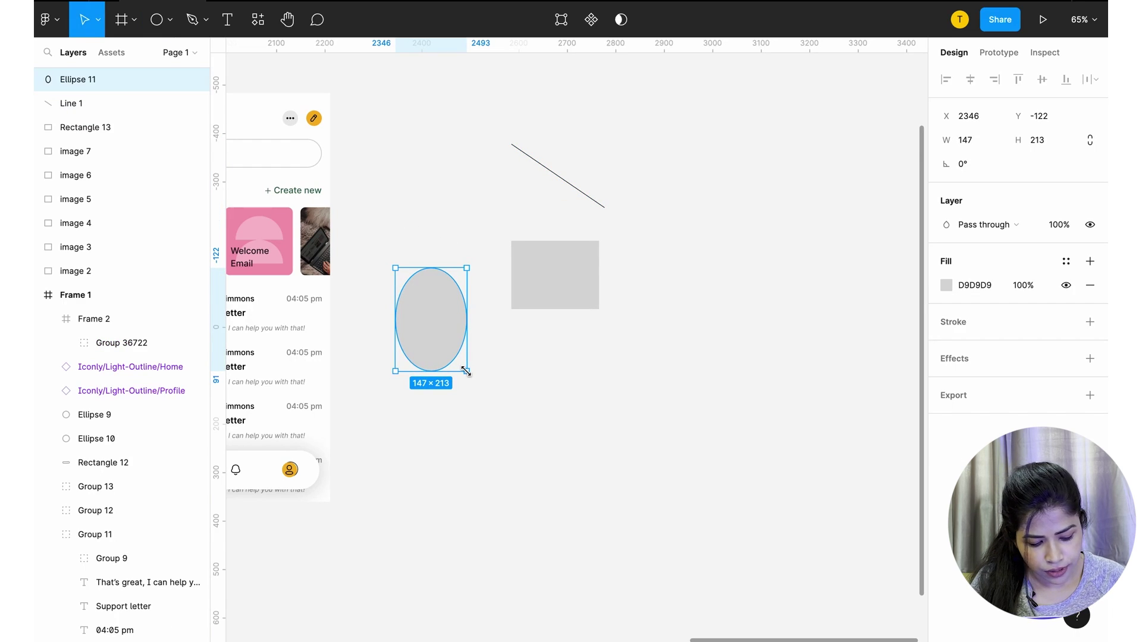
- Add a text layer 'f' and a 281×135 frame below the rectangle, then deselect
{"action": "key", "text": "t"}
{"action": "left_click", "coordinate": [561, 419]}
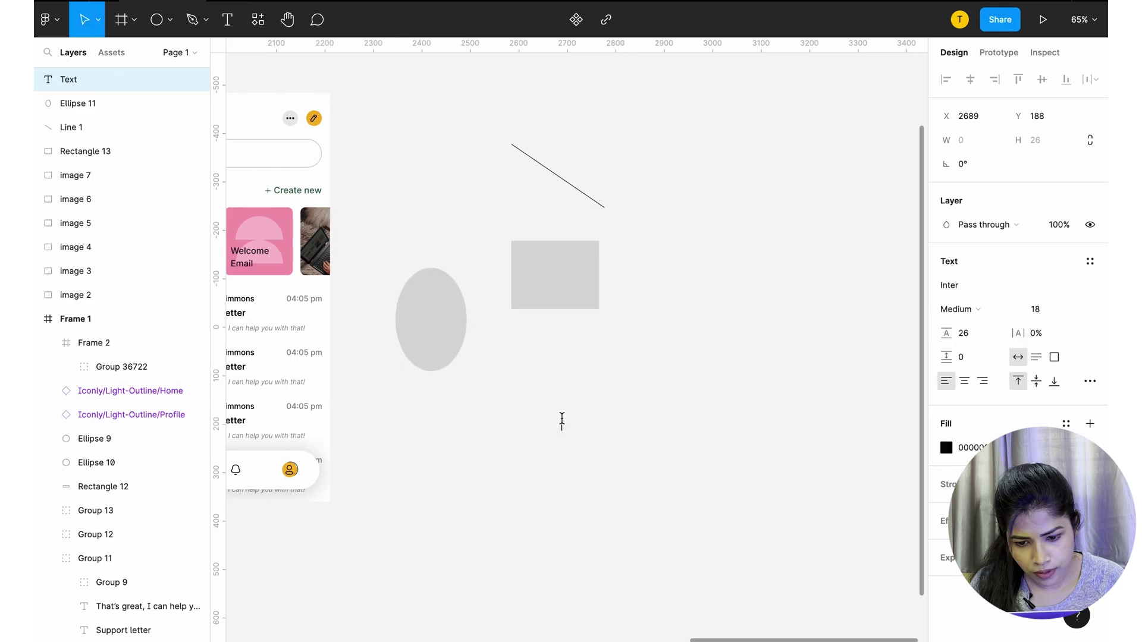
{"action": "type", "text": "f"}
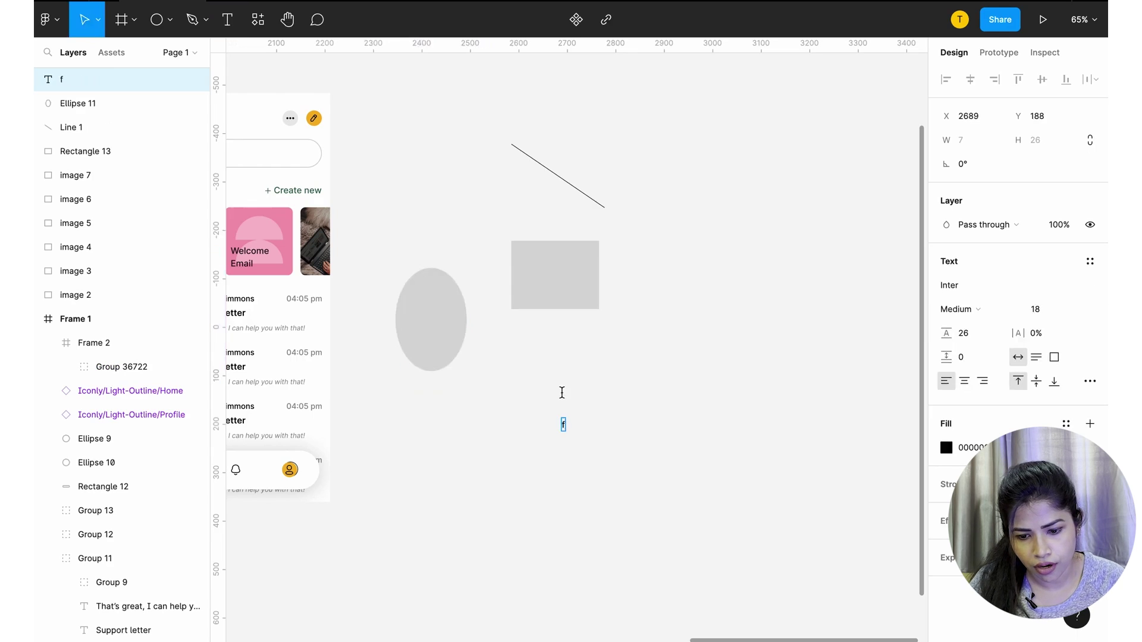
{"action": "key", "text": "Escape"}
{"action": "key", "text": "f"}
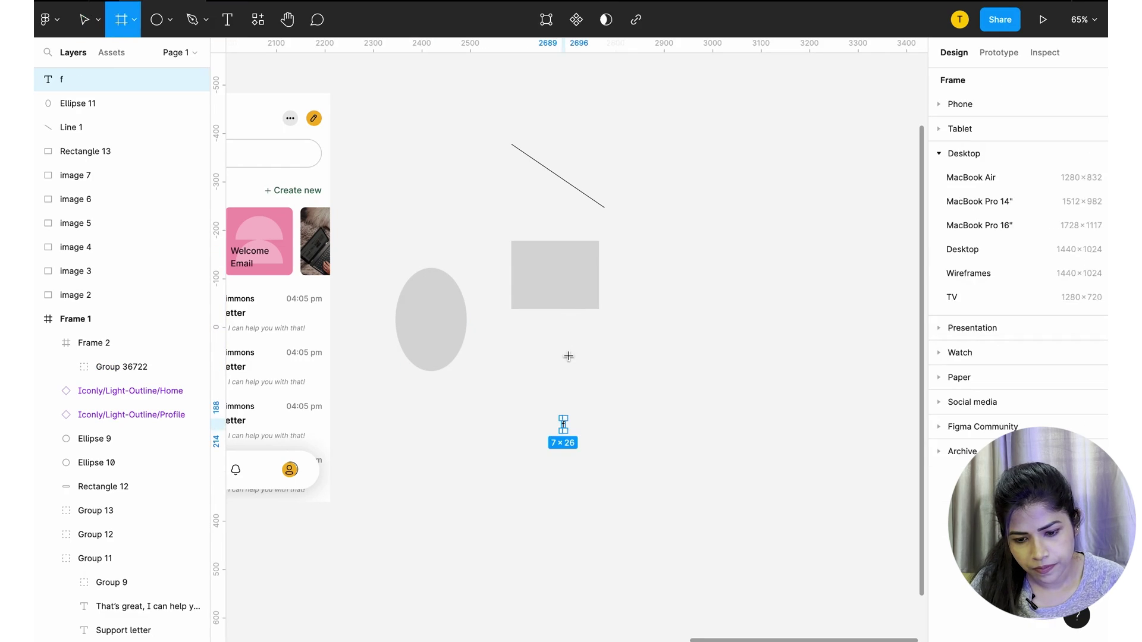
{"action": "left_click_drag", "start_coordinate": [584, 338], "coordinate": [720, 404]}
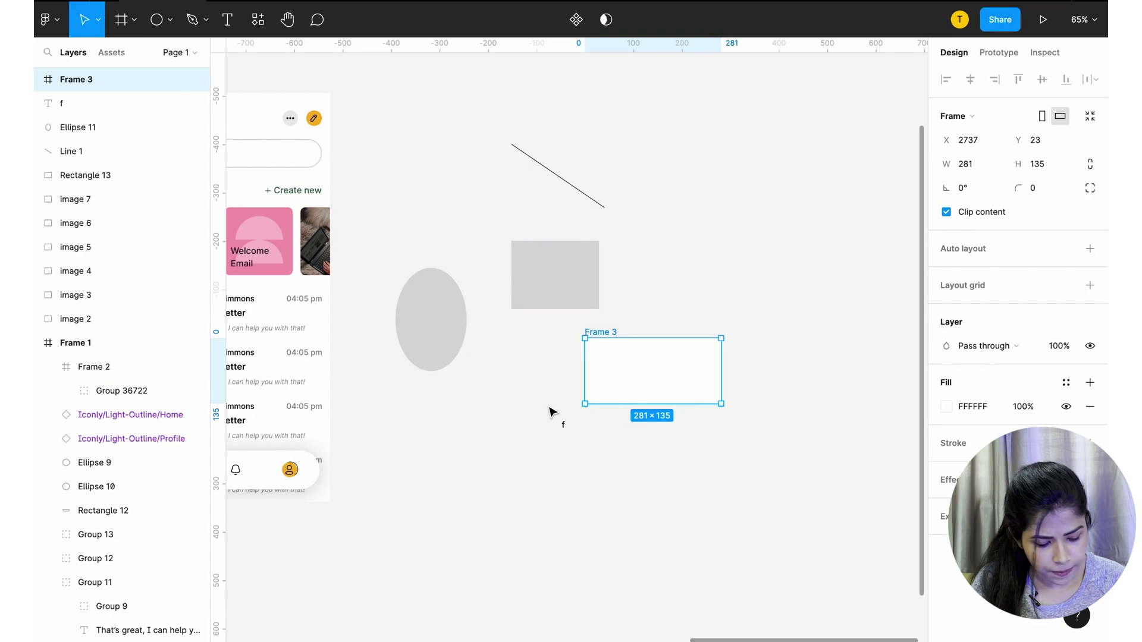
{"action": "scroll", "coordinate": [729, 311], "scroll_direction": "right", "scroll_amount": 3}
{"action": "scroll", "coordinate": [729, 311], "scroll_direction": "up", "scroll_amount": 1}
{"action": "left_click", "coordinate": [634, 308]}
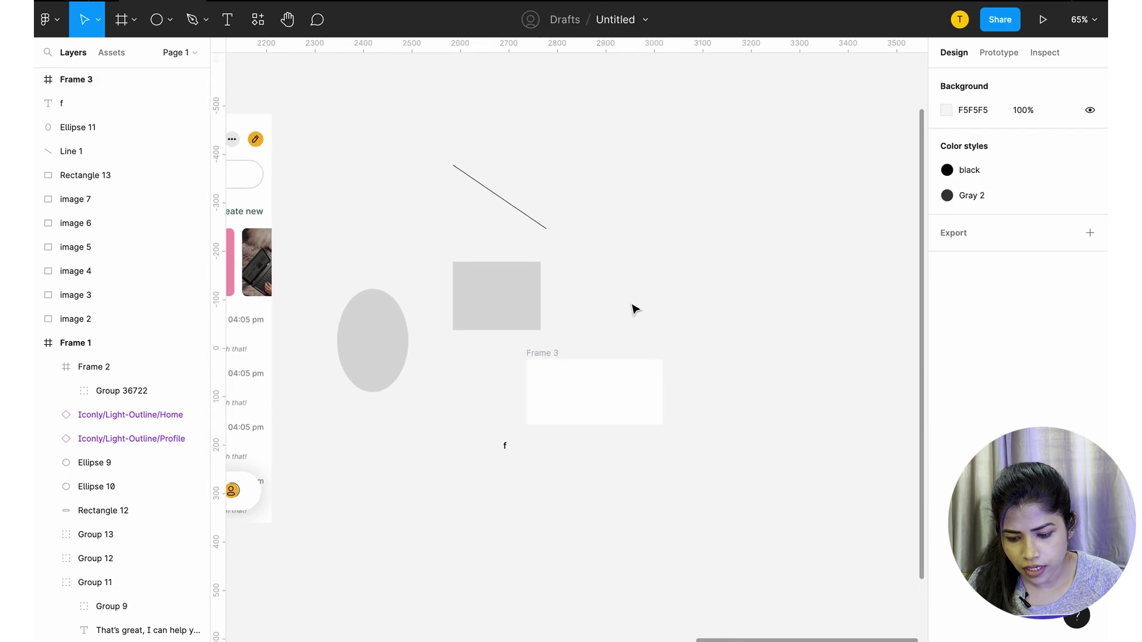
- Zoom the canvas to 100% and scroll up and down to look over the content
{"action": "key", "text": "shift+0"}
{"action": "scroll", "coordinate": [634, 308], "scroll_direction": "up", "scroll_amount": 5}
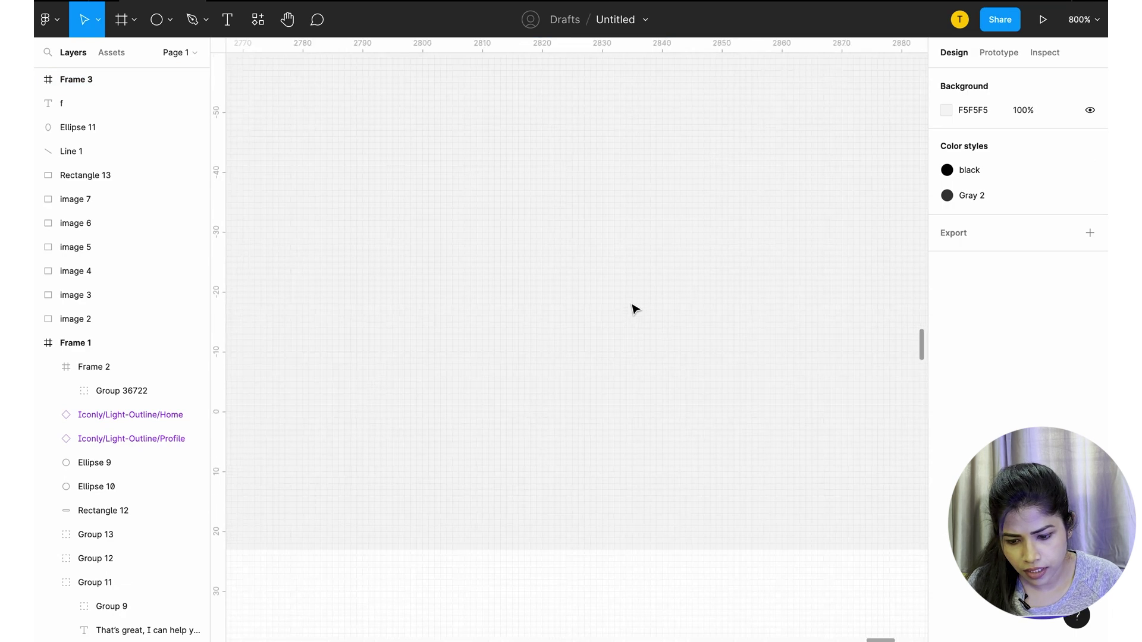
{"action": "scroll", "coordinate": [633, 308], "scroll_direction": "down", "scroll_amount": 10}
{"action": "scroll", "coordinate": [634, 308], "scroll_direction": "down", "scroll_amount": 3}
{"action": "scroll", "coordinate": [634, 308], "scroll_direction": "up", "scroll_amount": 10}
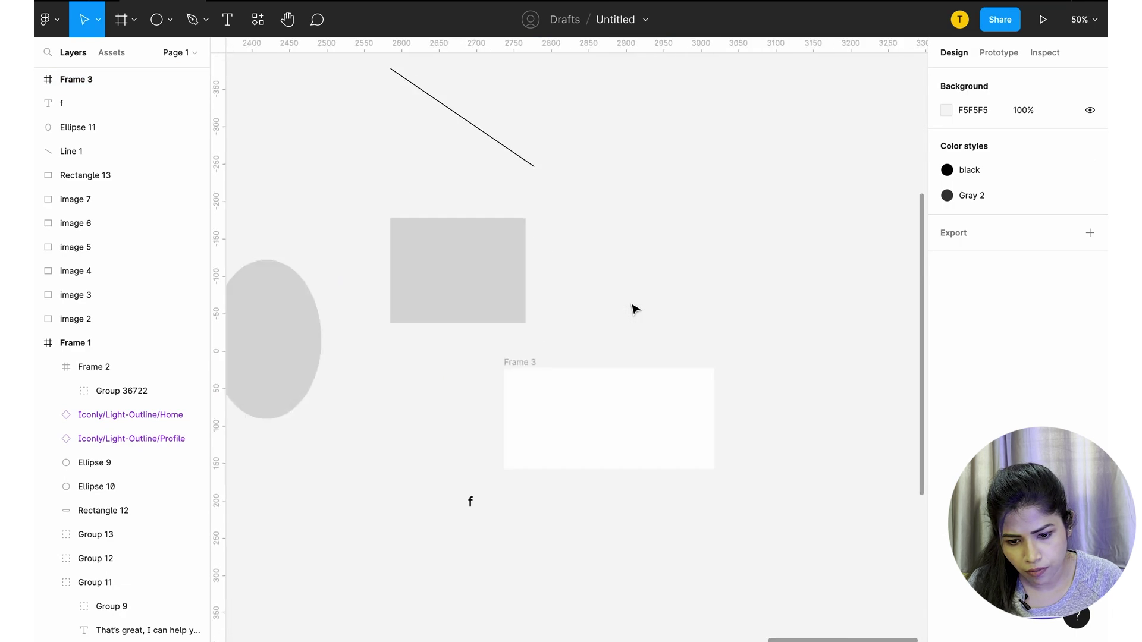
{"action": "scroll", "coordinate": [634, 308], "scroll_direction": "down", "scroll_amount": 4}
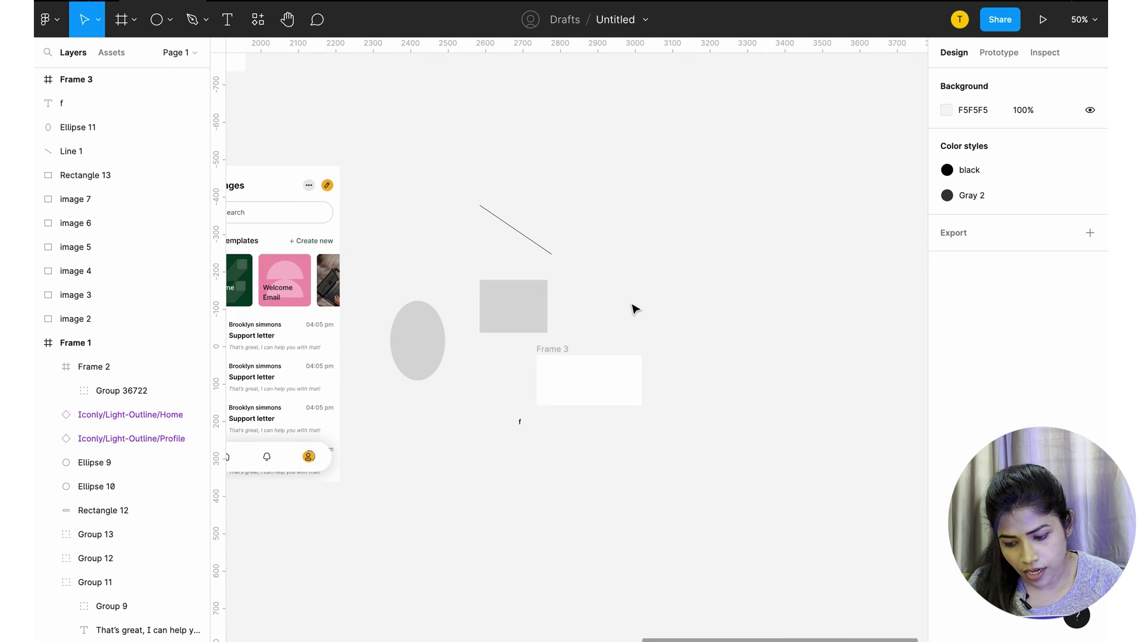
{"action": "scroll", "coordinate": [633, 308], "scroll_direction": "up", "scroll_amount": 4}
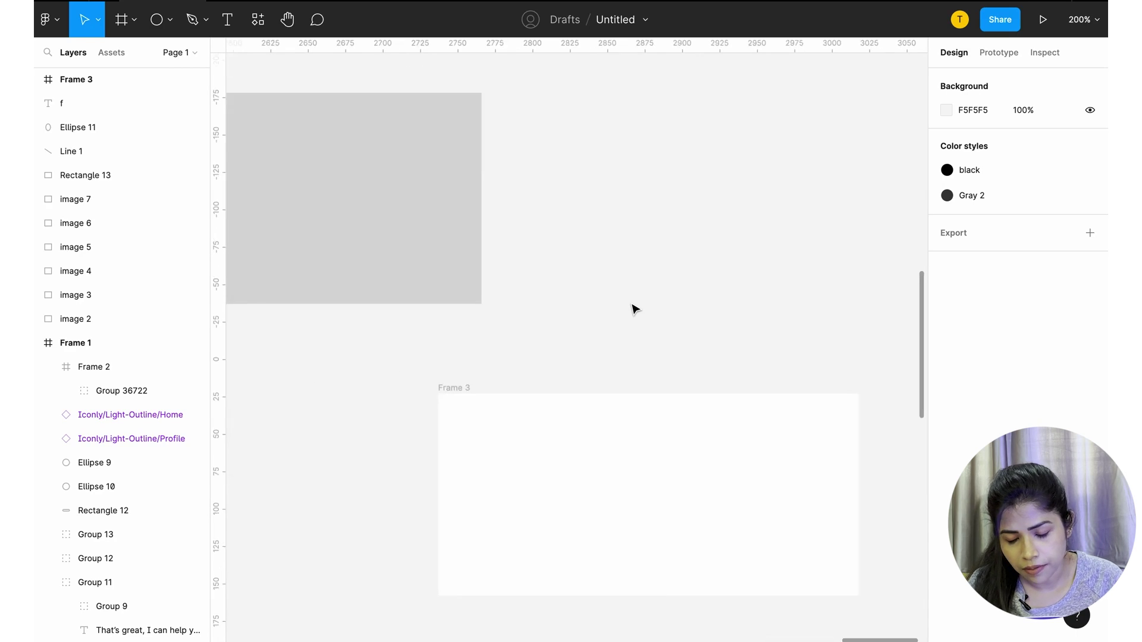
{"action": "scroll", "coordinate": [634, 308], "scroll_direction": "down", "scroll_amount": 4}
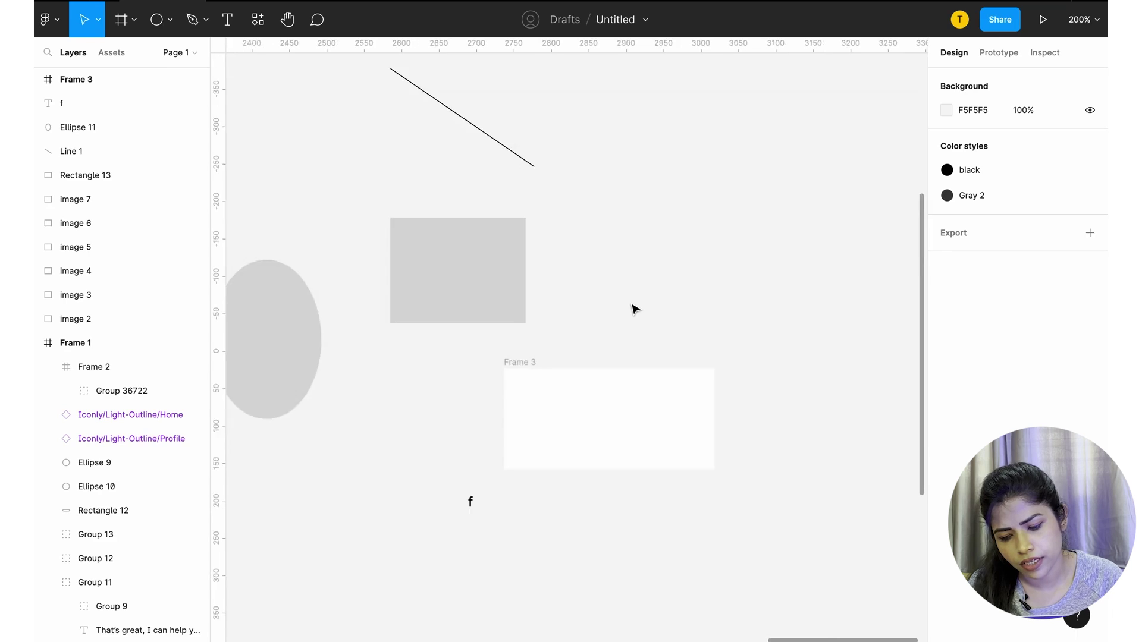
{"action": "scroll", "coordinate": [634, 308], "scroll_direction": "up", "scroll_amount": 6}
{"action": "scroll", "coordinate": [634, 308], "scroll_direction": "down", "scroll_amount": 2}
{"action": "scroll", "coordinate": [700, 376], "scroll_direction": "down", "scroll_amount": 4}
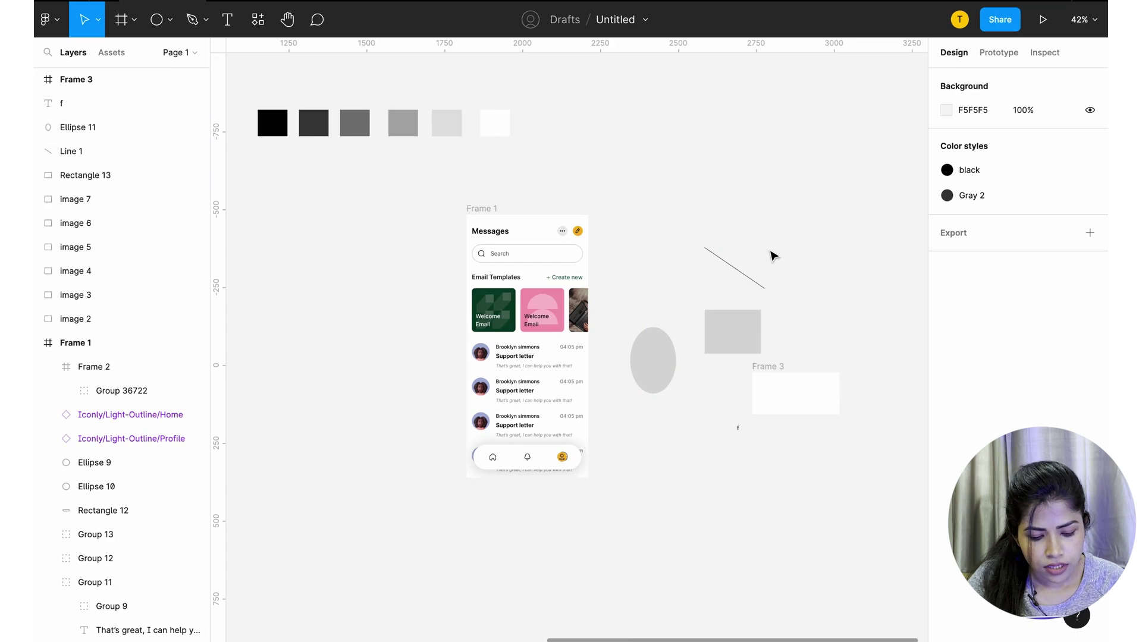
- Zoom to fit all content, zoom to the selection, then return to 100% on Frame 1
{"action": "key", "text": "shift+1"}
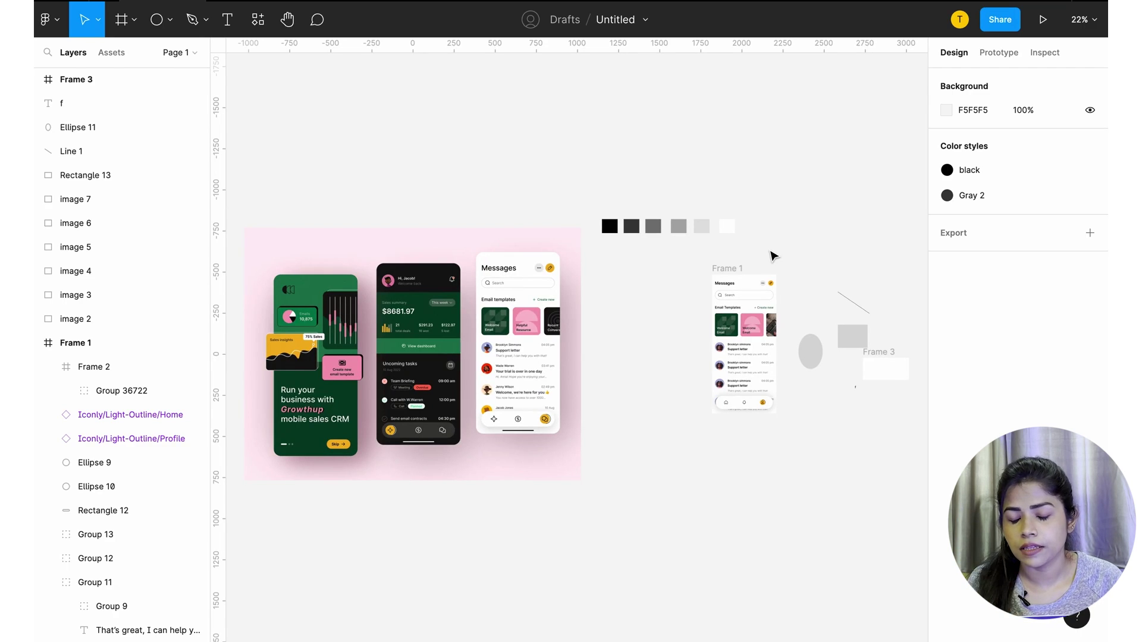
{"action": "key", "text": "shift+2"}
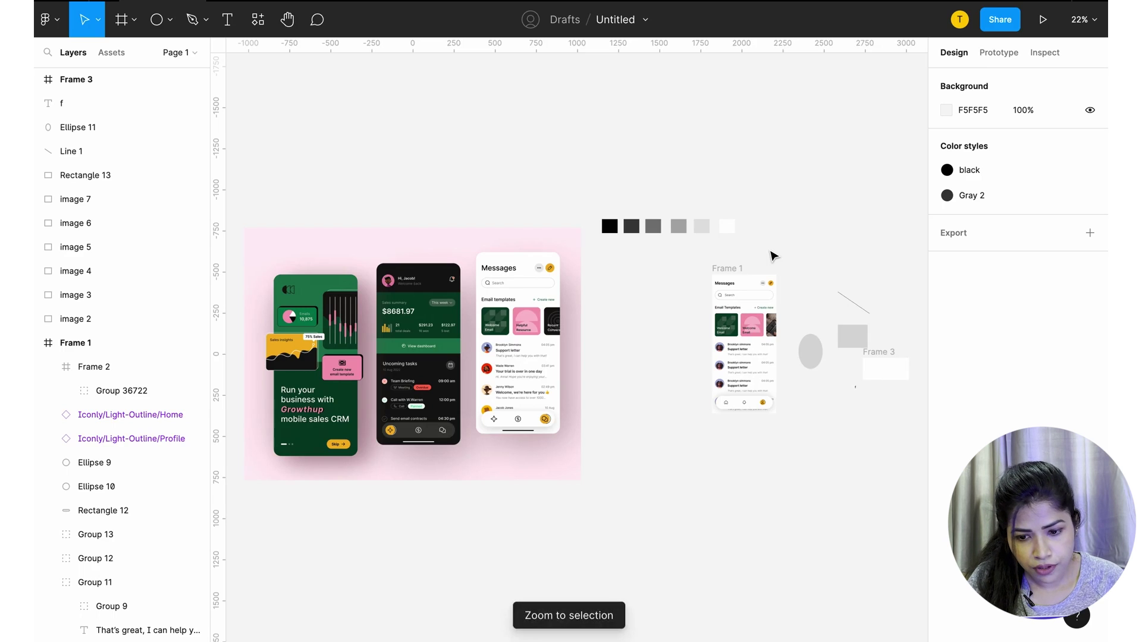
{"action": "scroll", "coordinate": [731, 298], "scroll_direction": "up", "scroll_amount": 5}
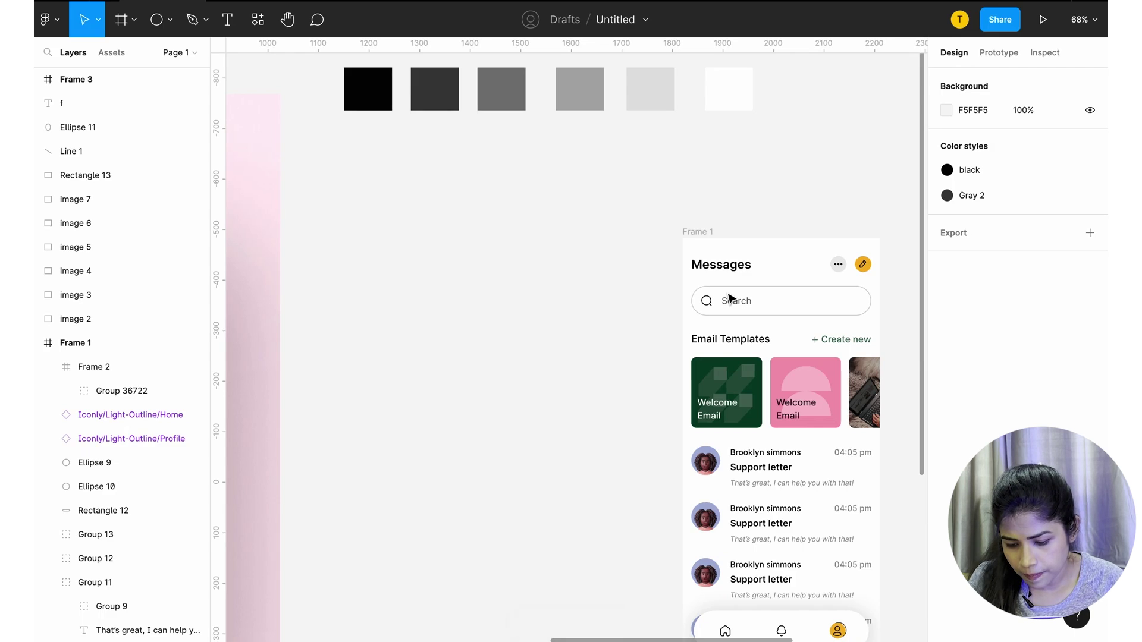
{"action": "key", "text": "shift+0"}
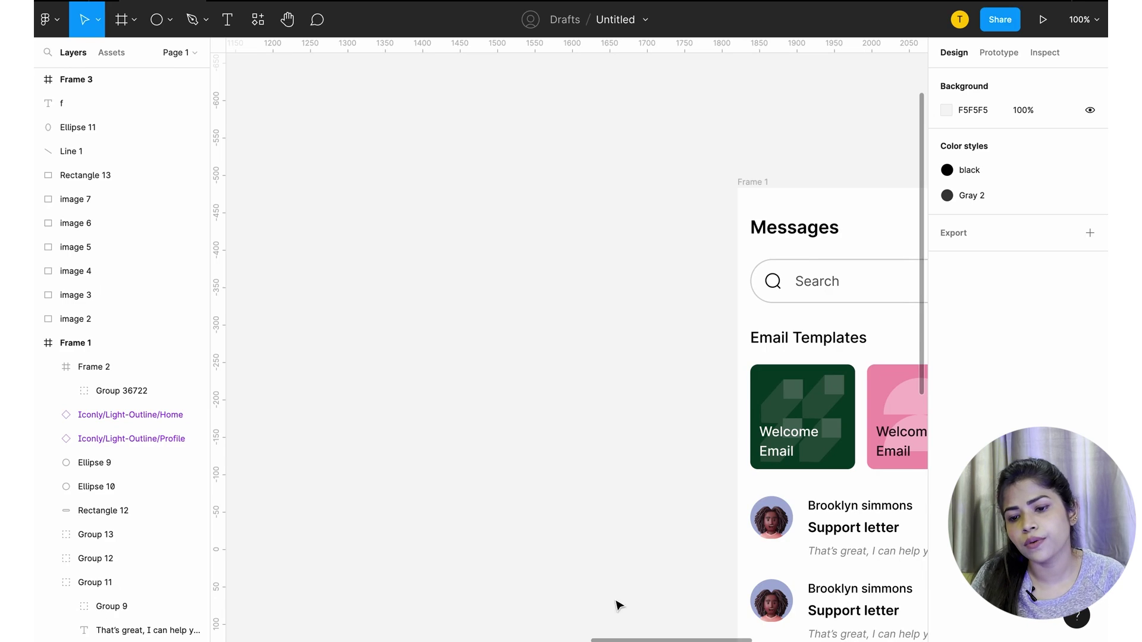
- Drag the gray rectangle up-left and test one-unit and 10-unit nudges with arrow keys
{"action": "scroll", "coordinate": [618, 605], "scroll_direction": "right", "scroll_amount": 10}
{"action": "left_click_drag", "start_coordinate": [745, 452], "coordinate": [747, 477]}
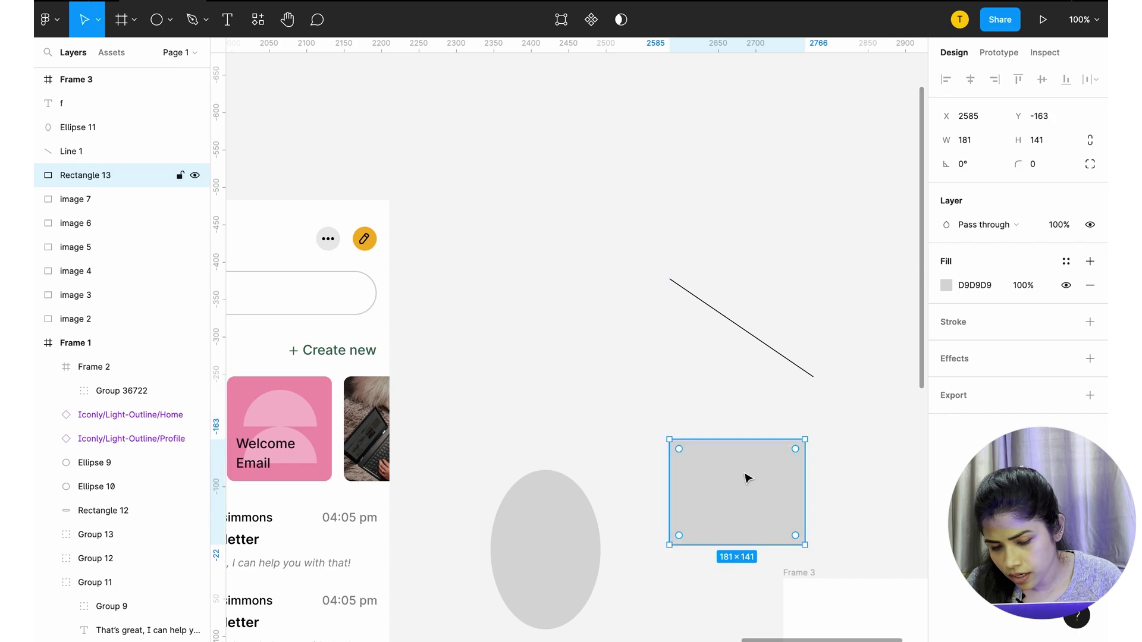
{"action": "left_click_drag", "start_coordinate": [760, 483], "coordinate": [740, 463]}
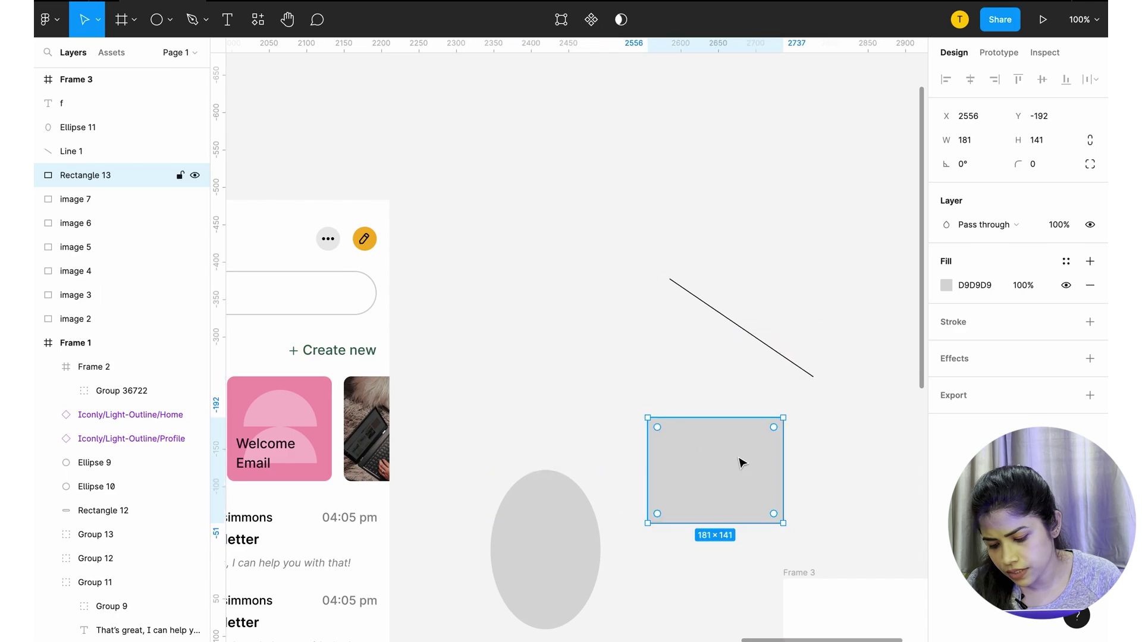
{"action": "key", "text": "Up"}
{"action": "key", "text": "Up"}
{"action": "key", "text": "Up"}
{"action": "key", "text": "Up"}
{"action": "key", "text": "Up"}
{"action": "key", "text": "Up"}
{"action": "key", "text": "Up"}
{"action": "key", "text": "Up"}
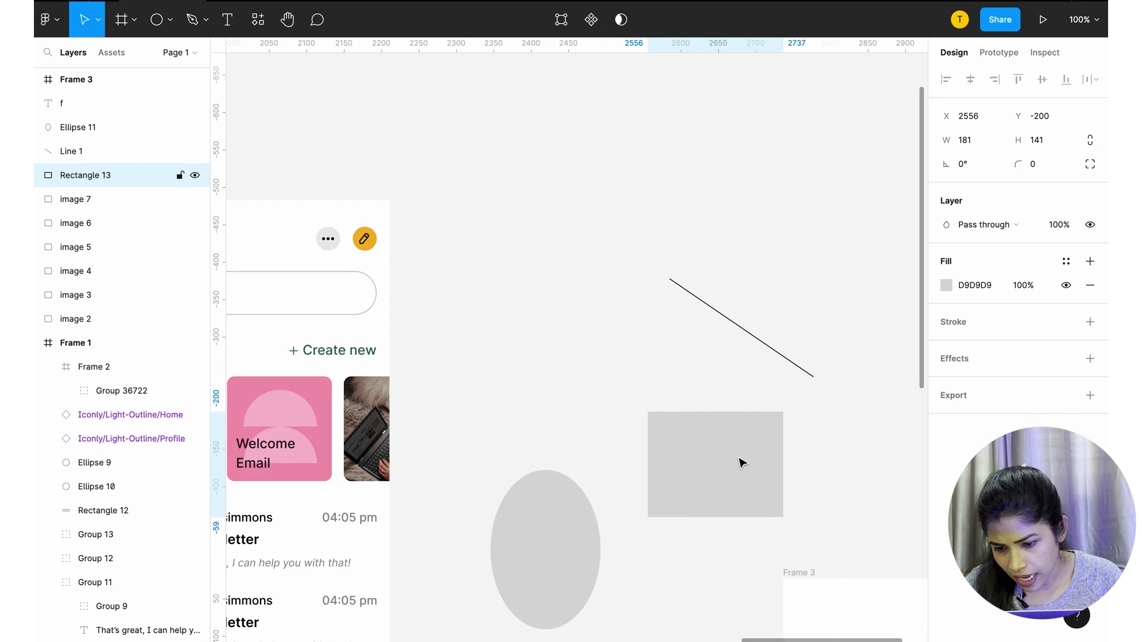
{"action": "key", "text": "shift+Up"}
{"action": "key", "text": "shift+Up"}
{"action": "key", "text": "shift+Up"}
{"action": "key", "text": "shift+Up"}
{"action": "key", "text": "shift+Up"}
{"action": "key", "text": "shift+Up"}
{"action": "key", "text": "shift+Up"}
{"action": "key", "text": "shift+Up"}
{"action": "key", "text": "shift+Up"}
{"action": "key", "text": "shift+Up"}
{"action": "key", "text": "shift+Up"}
{"action": "key", "text": "shift+Up"}
{"action": "key", "text": "shift+Up"}
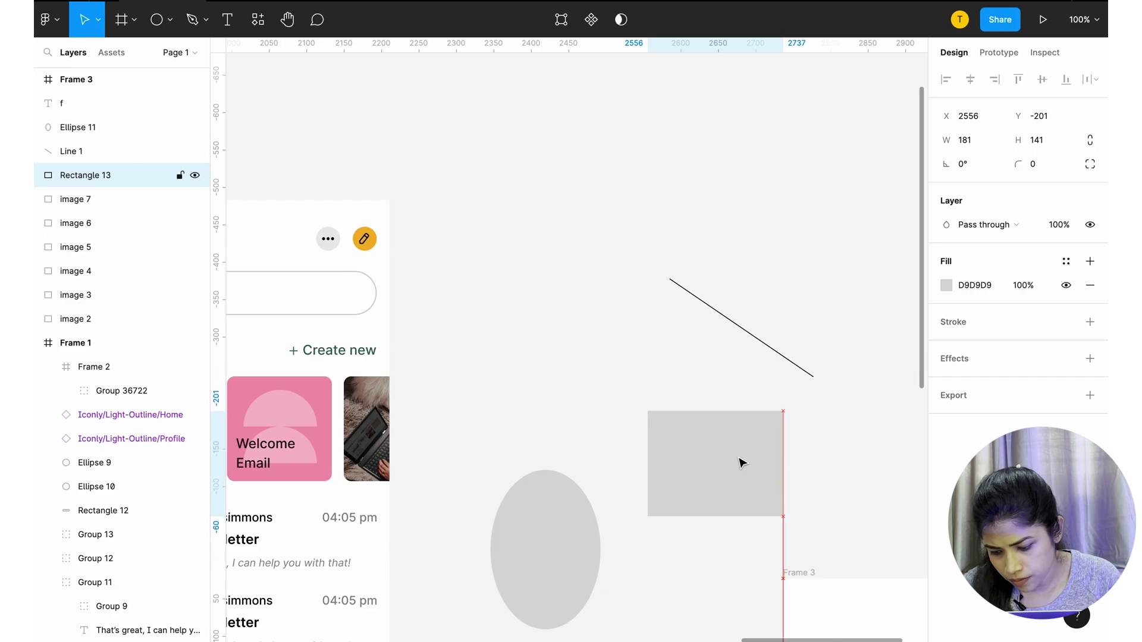
{"action": "key", "text": "shift+Up"}
{"action": "key", "text": "shift+Up"}
{"action": "key", "text": "shift+Up"}
{"action": "key", "text": "shift+Up"}
{"action": "key", "text": "shift+Up"}
{"action": "key", "text": "shift+Up"}
{"action": "key", "text": "shift+Up"}
{"action": "key", "text": "shift+Up"}
{"action": "key", "text": "shift+Up"}
{"action": "key", "text": "shift+Up"}
{"action": "key", "text": "shift+Up"}
{"action": "key", "text": "shift+Up"}
{"action": "key", "text": "shift+Up"}
{"action": "key", "text": "shift+Up"}
{"action": "key", "text": "shift+Up"}
{"action": "key", "text": "shift+Up"}
{"action": "key", "text": "shift+Up"}
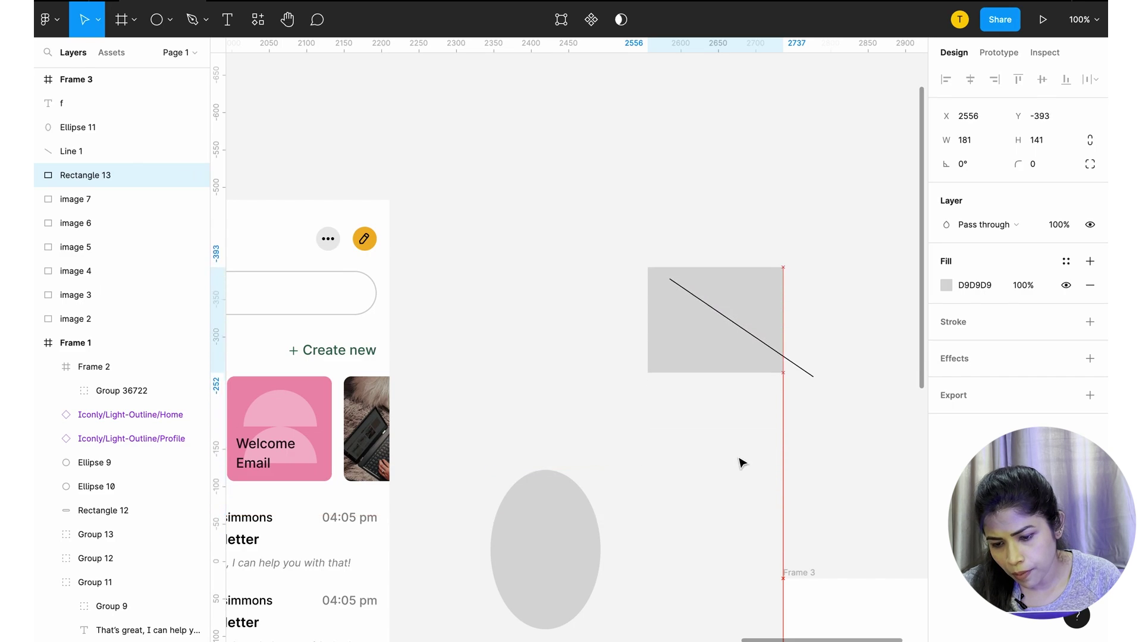
{"action": "key", "text": "Up"}
{"action": "key", "text": "Up"}
{"action": "key", "text": "Up"}
{"action": "key", "text": "Up"}
{"action": "key", "text": "Up"}
{"action": "key", "text": "Up"}
{"action": "key", "text": "Up"}
{"action": "key", "text": "Up"}
{"action": "key", "text": "Up"}
{"action": "key", "text": "Up"}
{"action": "key", "text": "Up"}
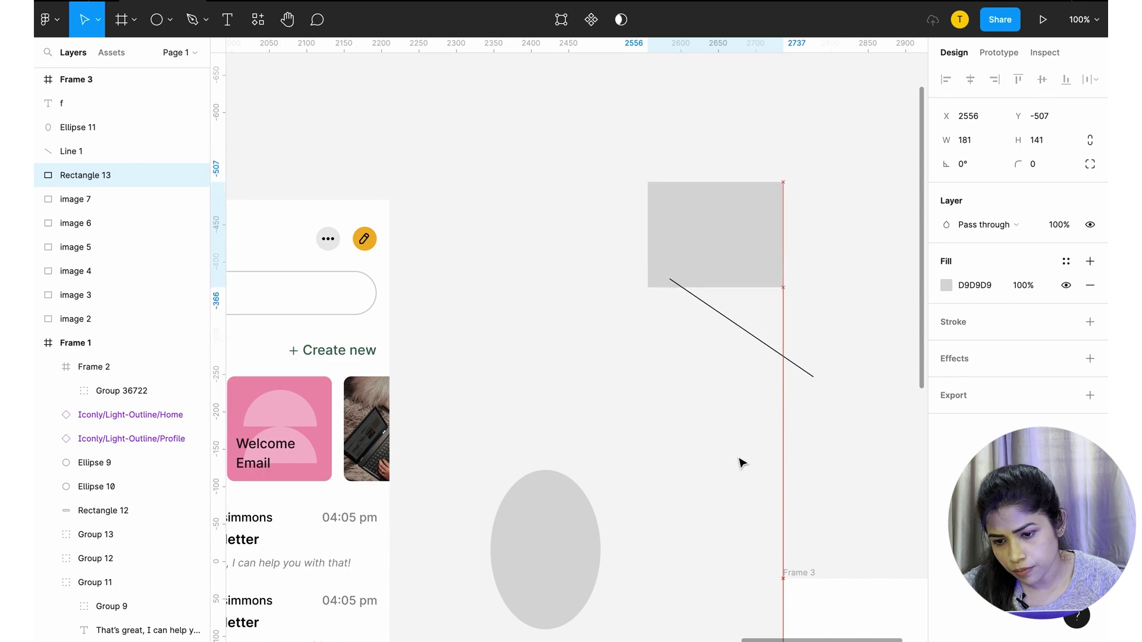
{"action": "key", "text": "shift+Up"}
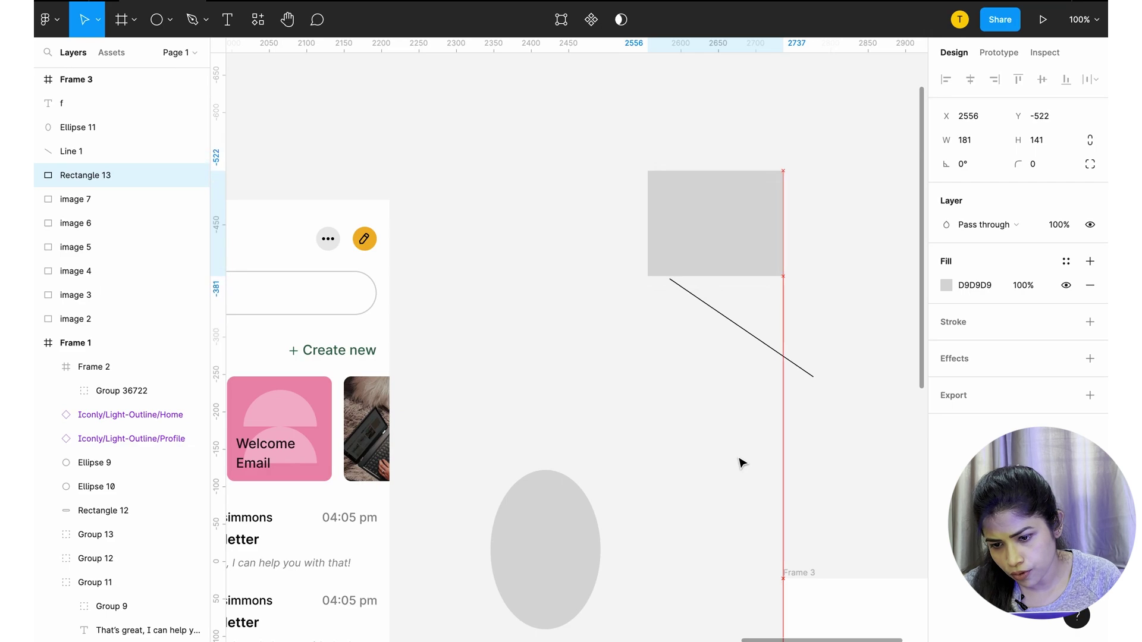
{"action": "key", "text": "shift+Up"}
{"action": "key", "text": "shift+Up"}
{"action": "key", "text": "shift+Up"}
{"action": "key", "text": "shift+Up"}
{"action": "key", "text": "shift+Up"}
{"action": "key", "text": "shift+Up"}
{"action": "key", "text": "shift+Up"}
{"action": "key", "text": "shift+Up"}
{"action": "key", "text": "shift+Up"}
{"action": "key", "text": "shift+Up"}
{"action": "key", "text": "shift+Up"}
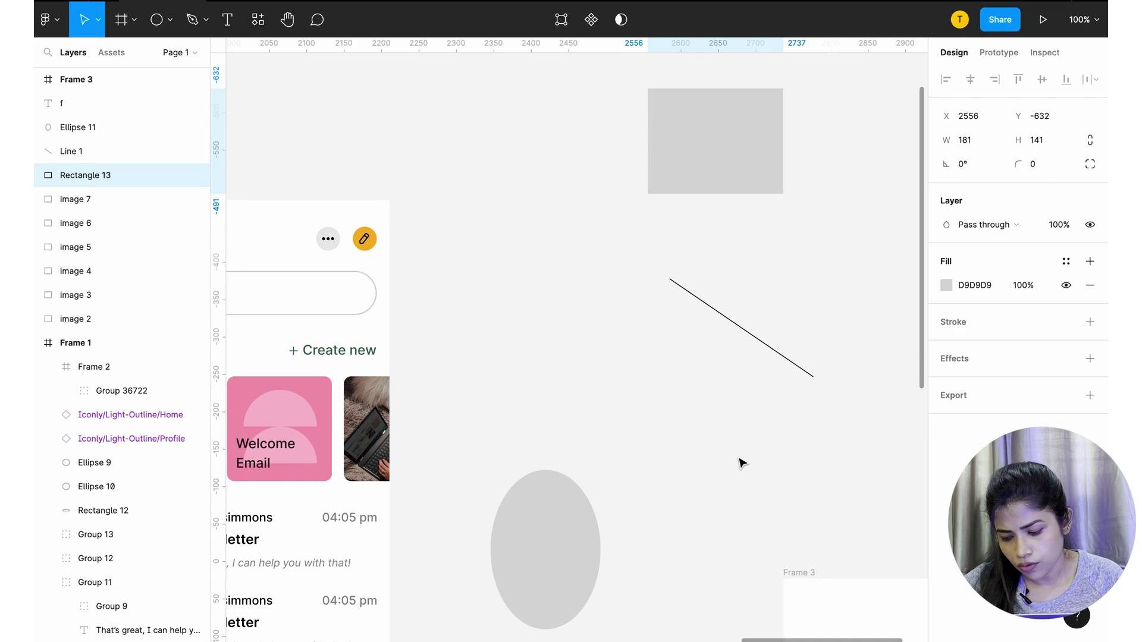
{"action": "key", "text": "Down"}
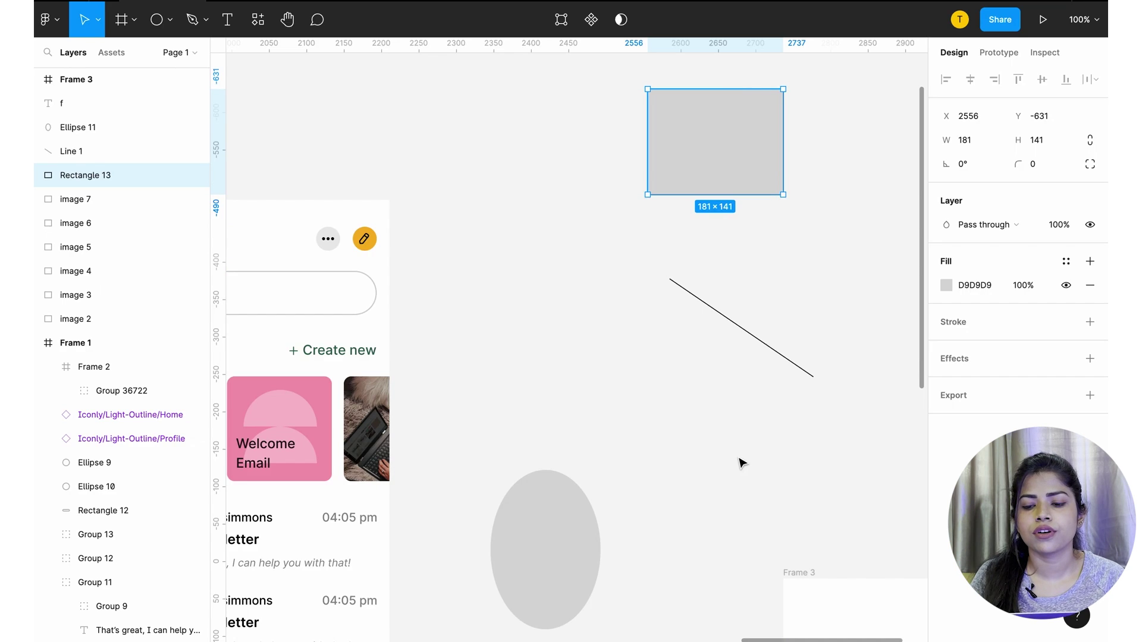
- Drag the rectangle beside the ellipse to X 2564, Y -176 and marquee-select both shapes
{"action": "left_click_drag", "start_coordinate": [720, 130], "coordinate": [726, 469]}
{"action": "scroll", "coordinate": [726, 469], "scroll_direction": "down", "scroll_amount": 3}
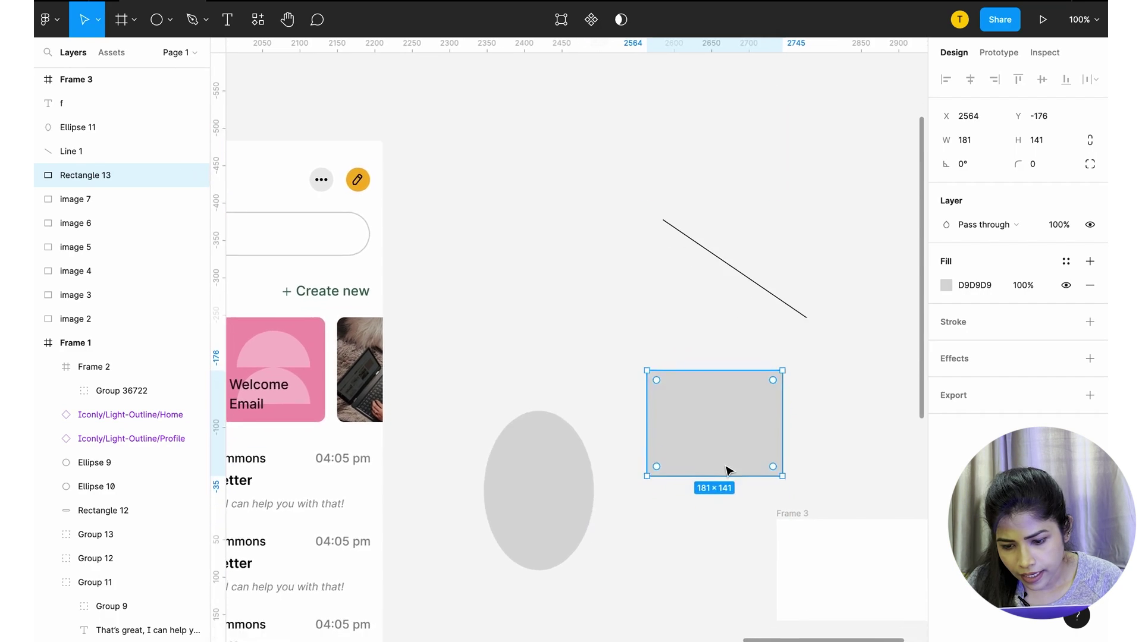
{"action": "left_click_drag", "start_coordinate": [427, 244], "coordinate": [707, 608]}
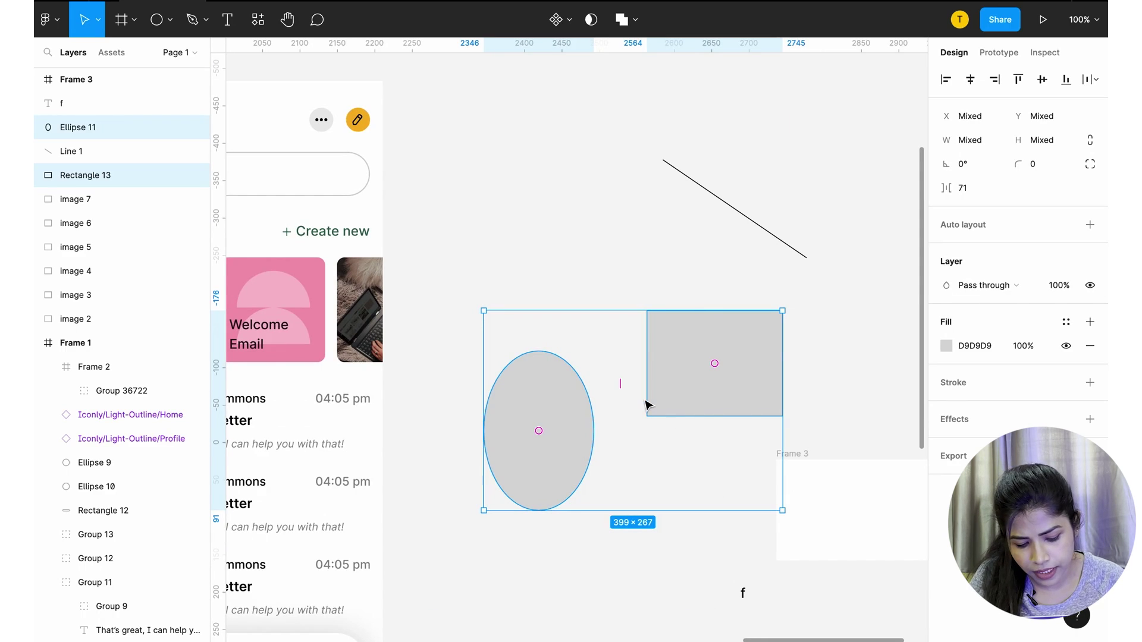
- Auto-layout the ellipse and rectangle top-left with 80 spacing, then remove auto layout, leaving Group 36723
{"action": "key", "text": "shift+a"}
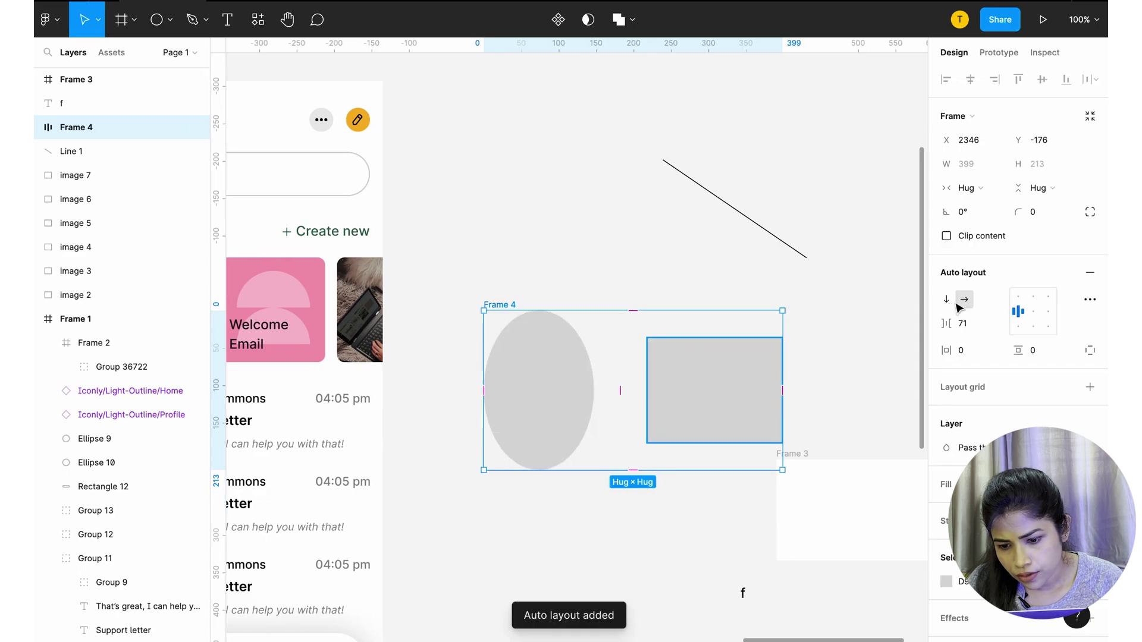
{"action": "left_click", "coordinate": [1033, 311]}
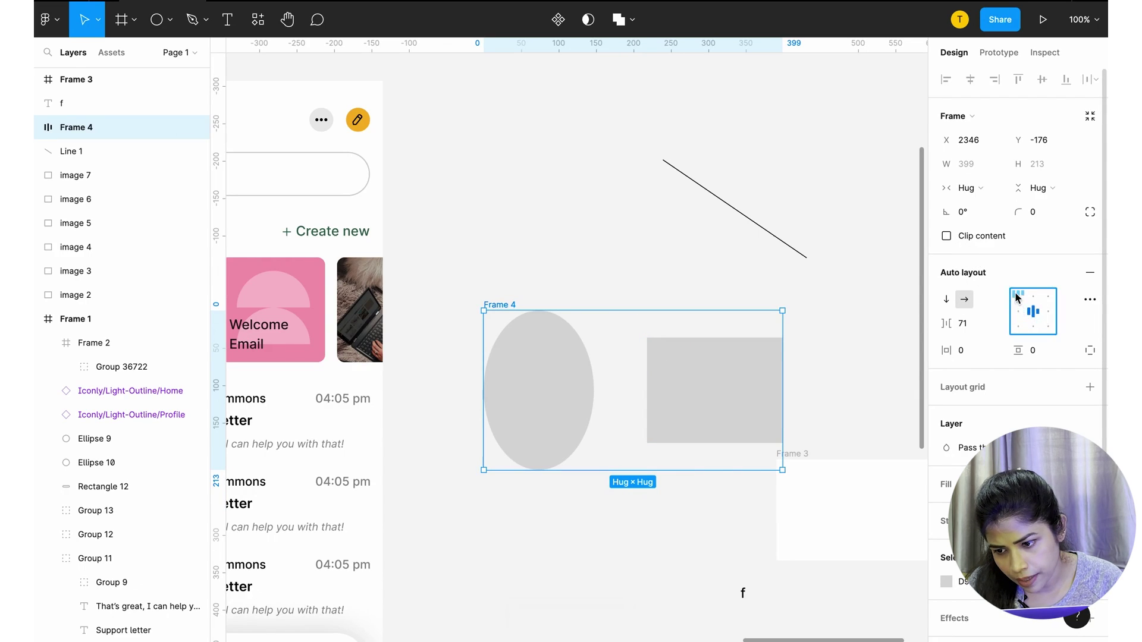
{"action": "left_click", "coordinate": [1016, 295]}
{"action": "left_click", "coordinate": [969, 322]}
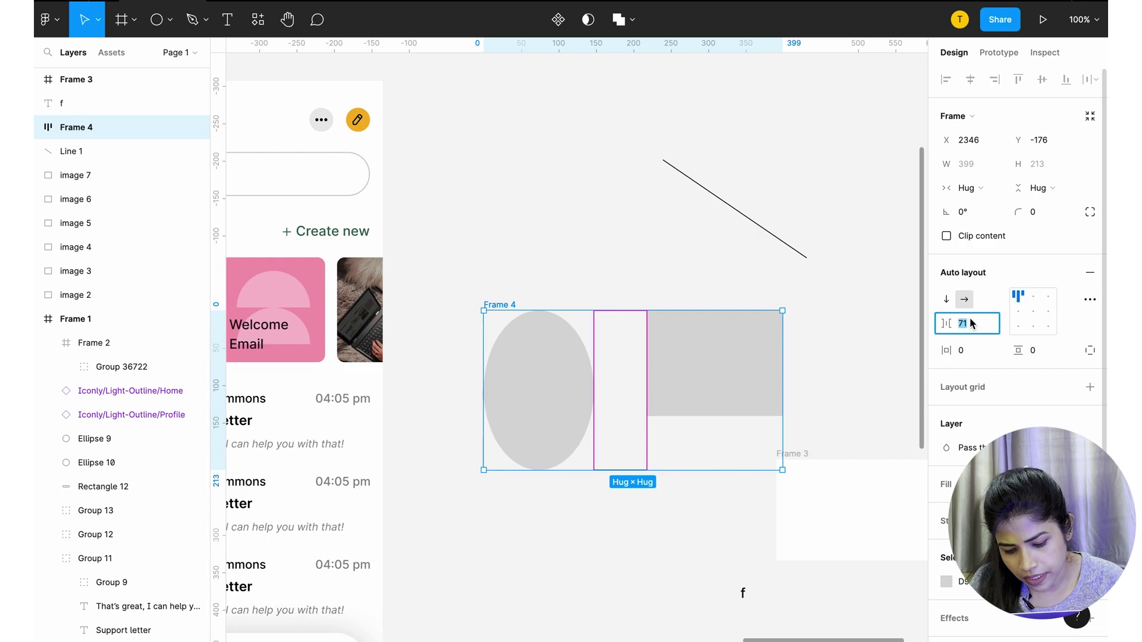
{"action": "type", "text": "80"}
{"action": "key", "text": "Return"}
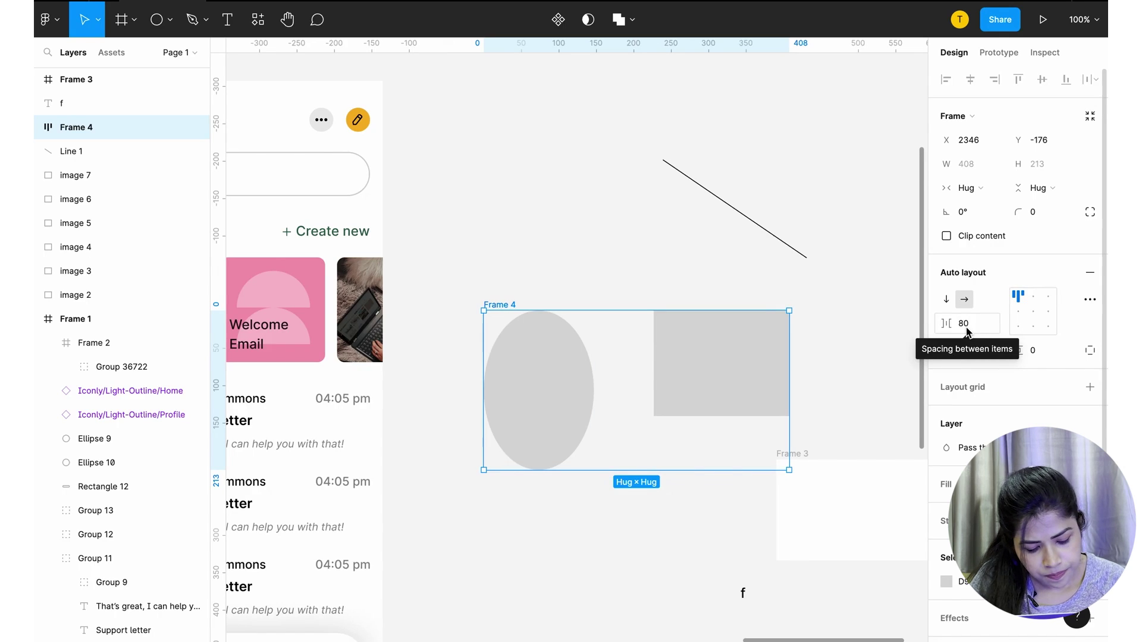
{"action": "key", "text": "shift+alt+a"}
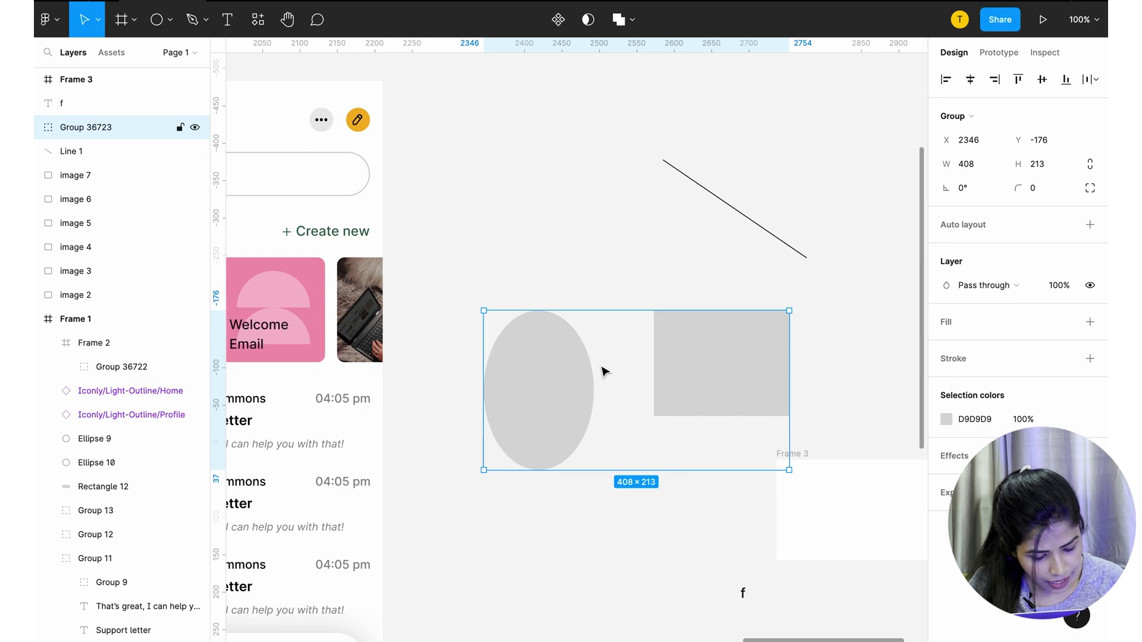
- Search quick actions for 'men', scroll the results, then click empty canvas to close and deselect
{"action": "key", "text": "super+slash"}
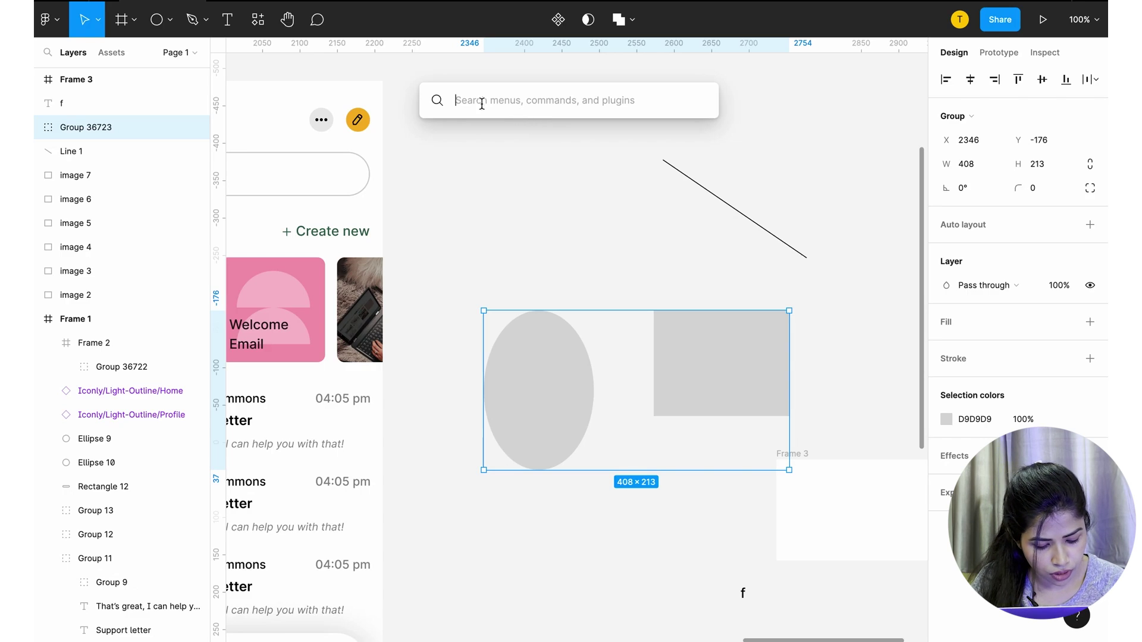
{"action": "type", "text": "menj"}
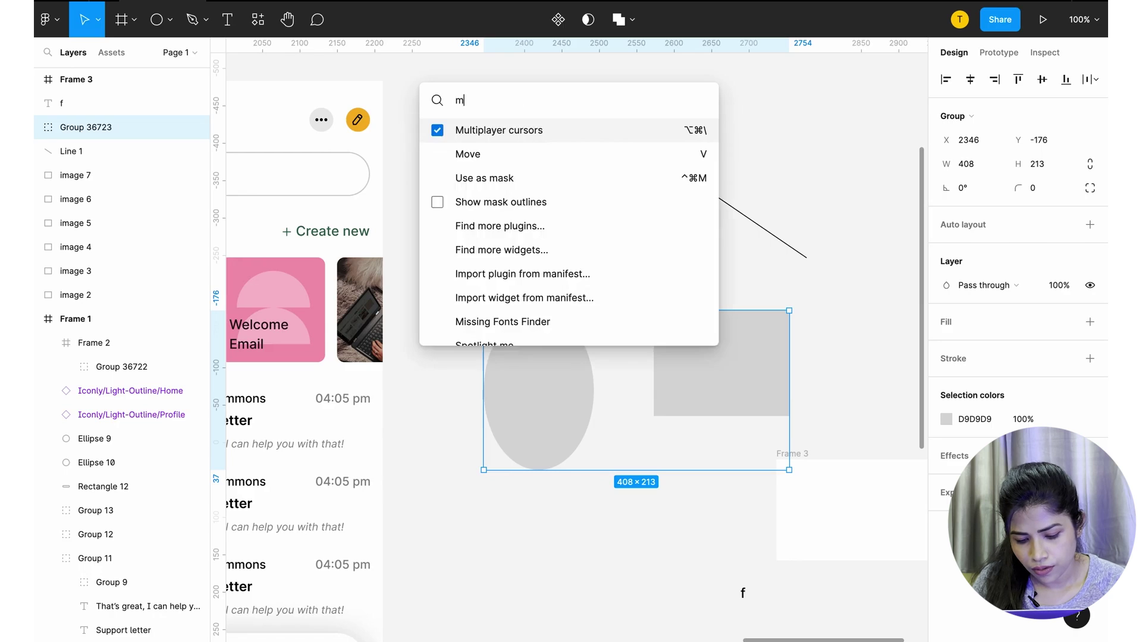
{"action": "key", "text": "BackSpace"}
{"action": "key", "text": "BackSpace"}
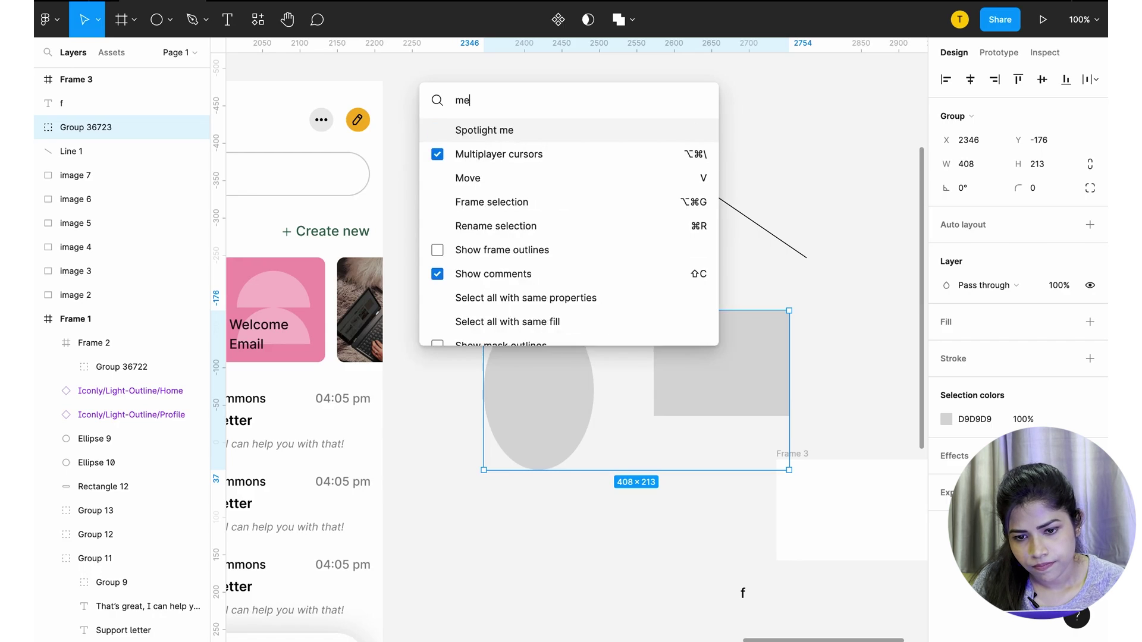
{"action": "scroll", "coordinate": [500, 298], "scroll_direction": "down", "scroll_amount": 8}
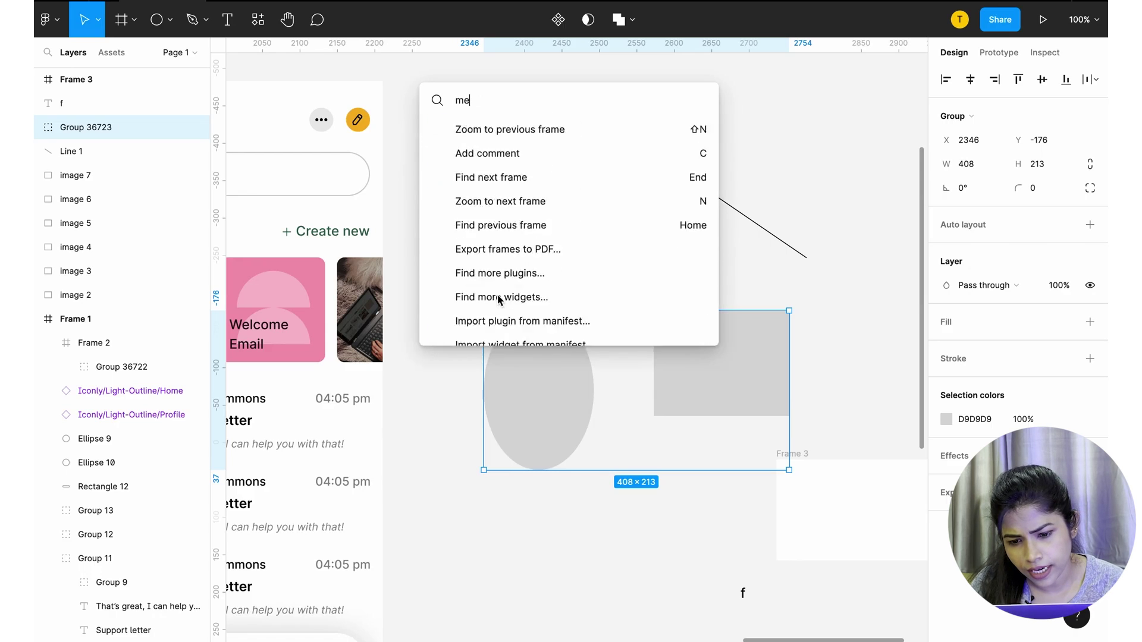
{"action": "scroll", "coordinate": [499, 299], "scroll_direction": "down", "scroll_amount": 5}
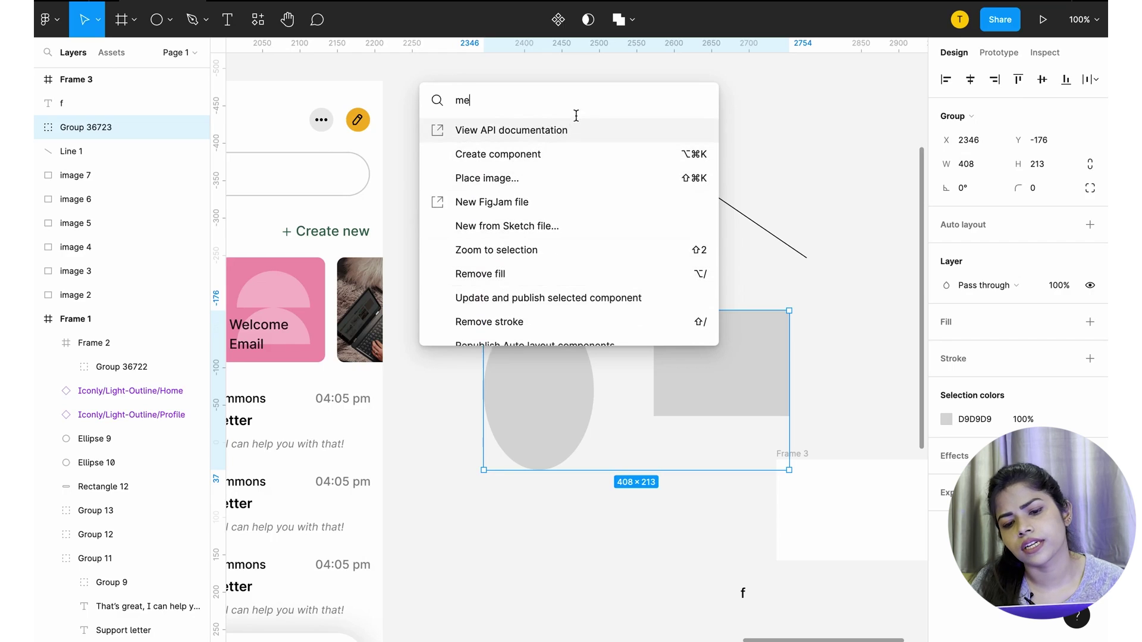
{"action": "left_click", "coordinate": [793, 101]}
{"action": "scroll", "coordinate": [538, 396], "scroll_direction": "down", "scroll_amount": 3}
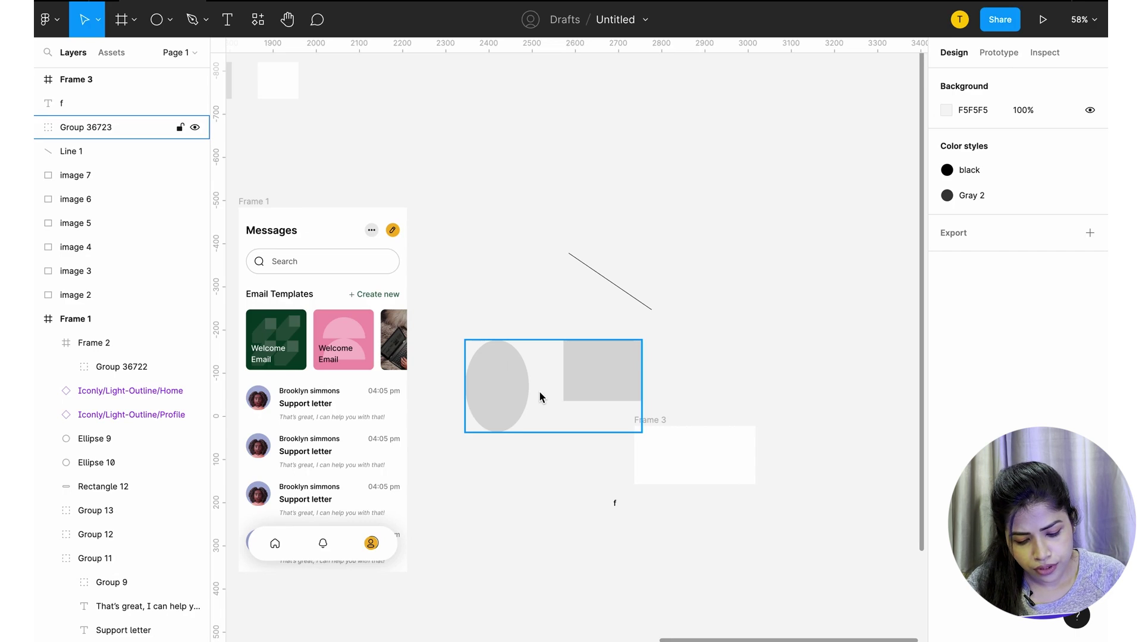
{"action": "key", "text": "ctrl+g"}
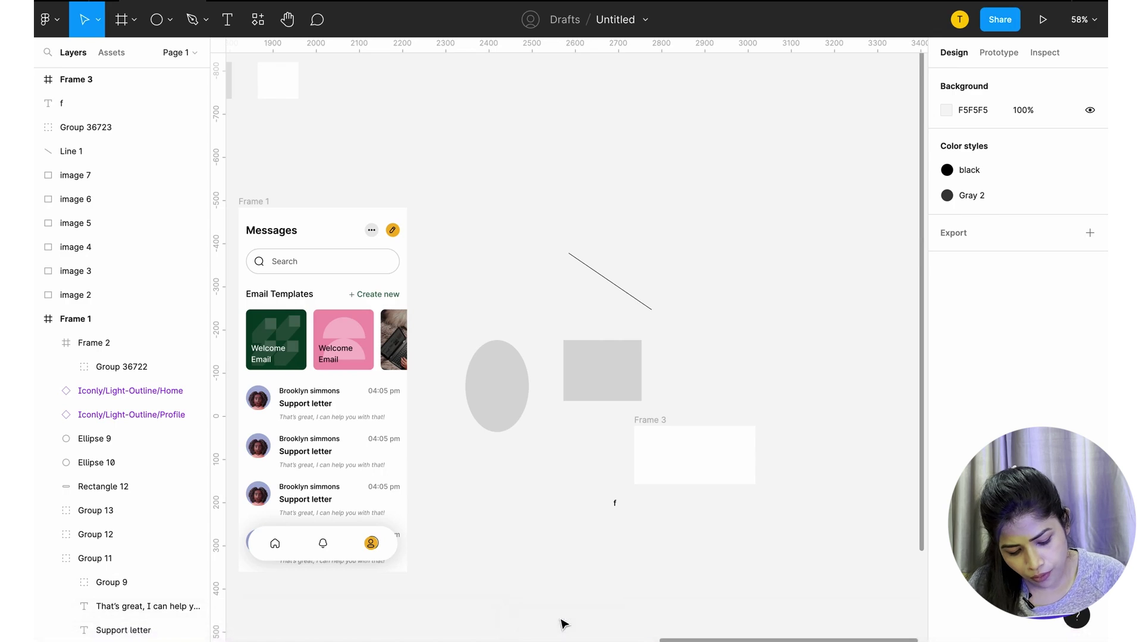
{"action": "key", "text": "ctrl+g"}
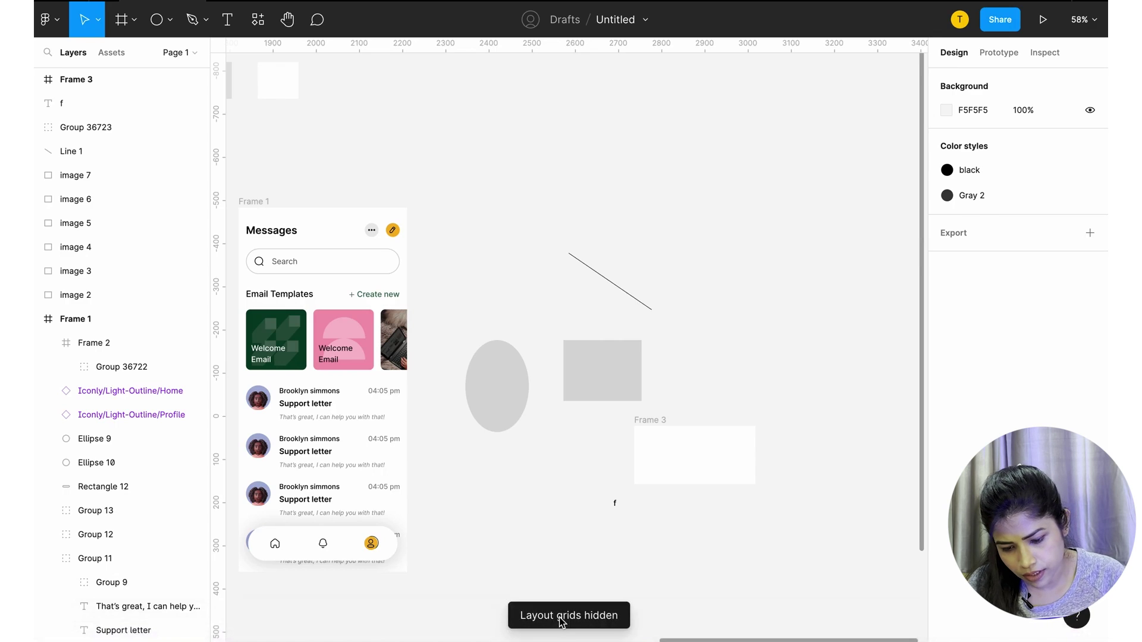
{"action": "scroll", "coordinate": [591, 628], "scroll_direction": "down", "scroll_amount": 5}
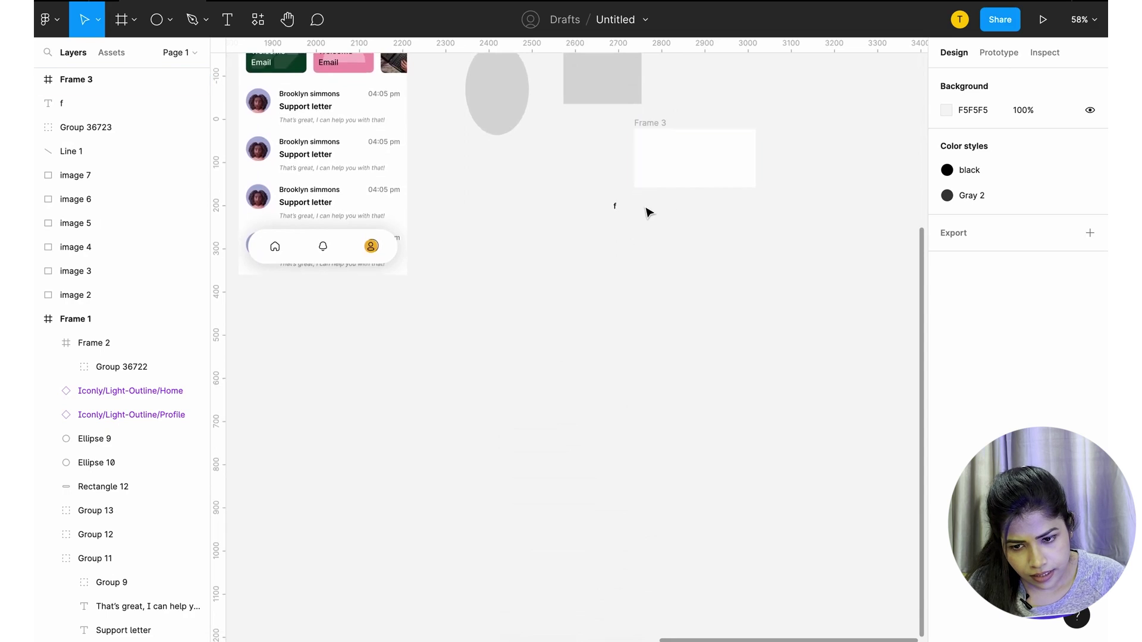
{"action": "scroll", "coordinate": [700, 146], "scroll_direction": "up", "scroll_amount": 15}
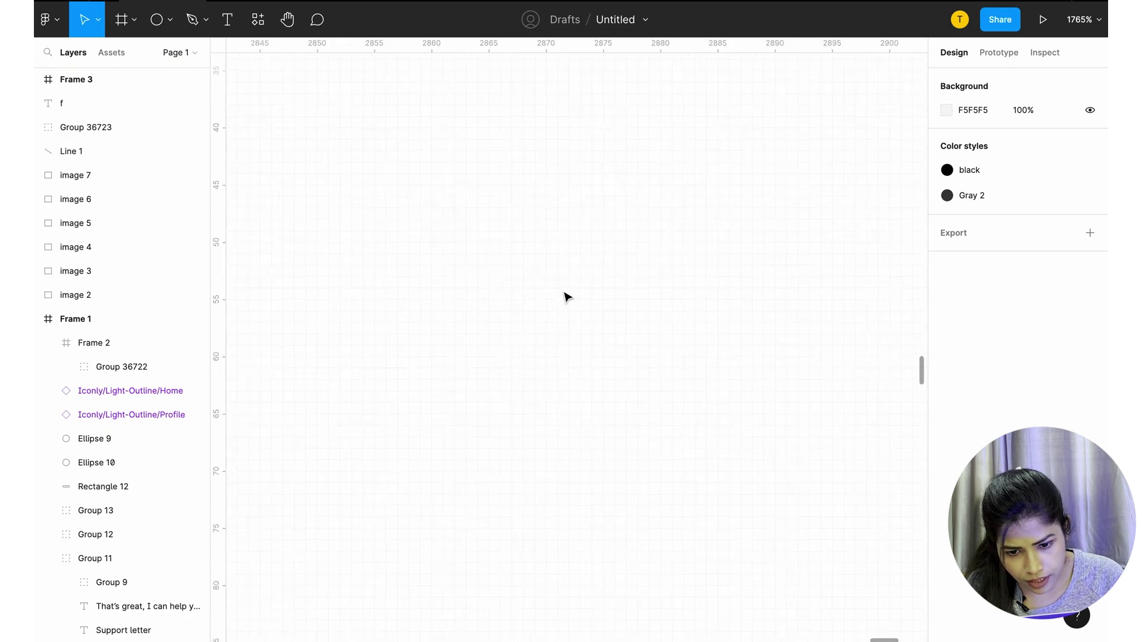
{"action": "scroll", "coordinate": [566, 297], "scroll_direction": "down", "scroll_amount": 10}
{"action": "scroll", "coordinate": [566, 296], "scroll_direction": "down", "scroll_amount": 1}
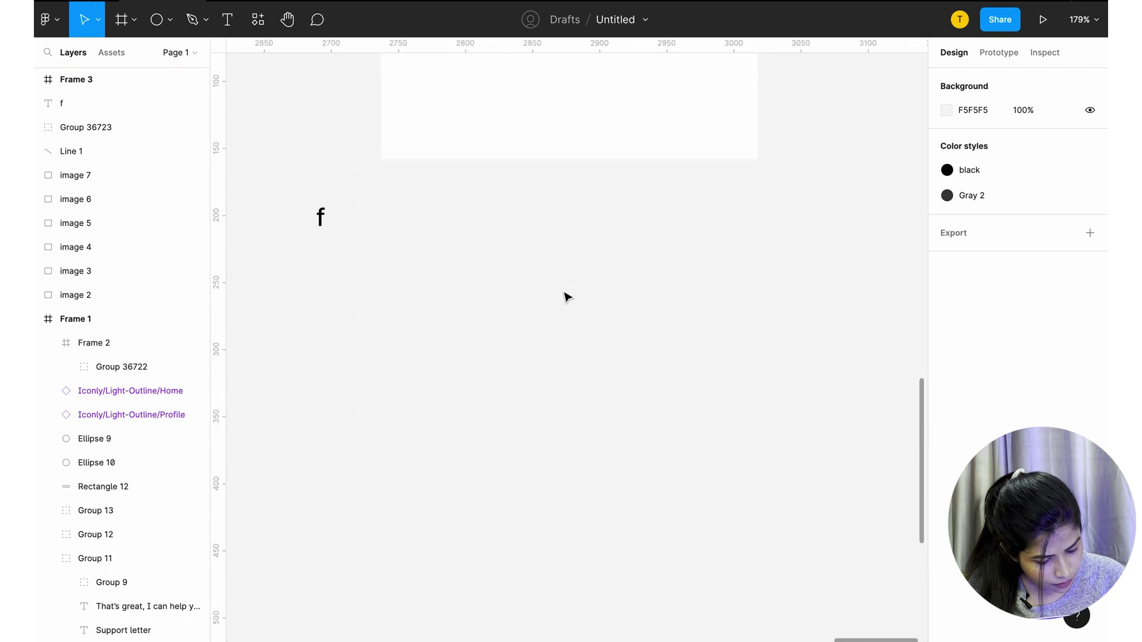
{"action": "scroll", "coordinate": [556, 224], "scroll_direction": "down", "scroll_amount": 5}
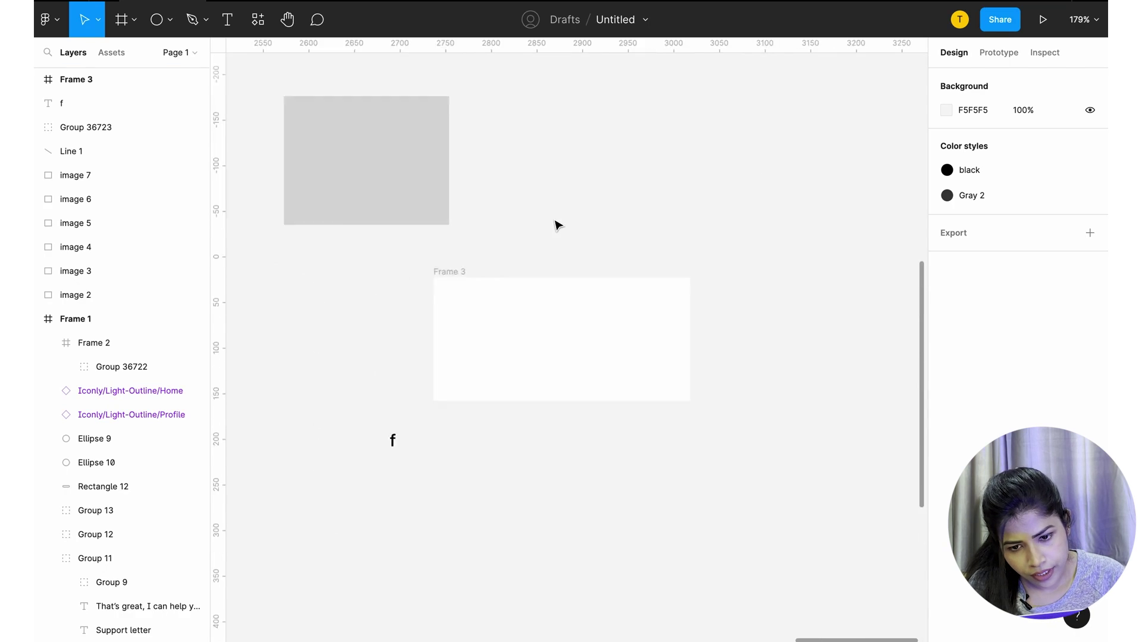
{"action": "left_click", "coordinate": [446, 247]}
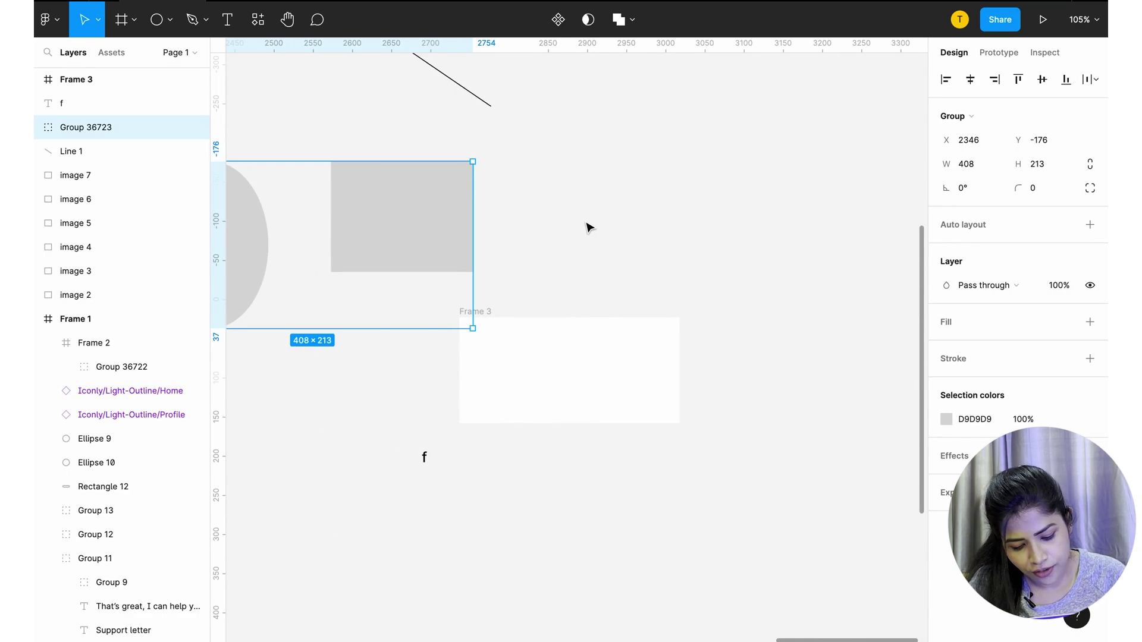
- Duplicate the group to the right, paste another copy below, and duplicate it again further right
{"action": "key", "text": "ctrl+d"}
{"action": "left_click_drag", "start_coordinate": [444, 242], "coordinate": [789, 256]}
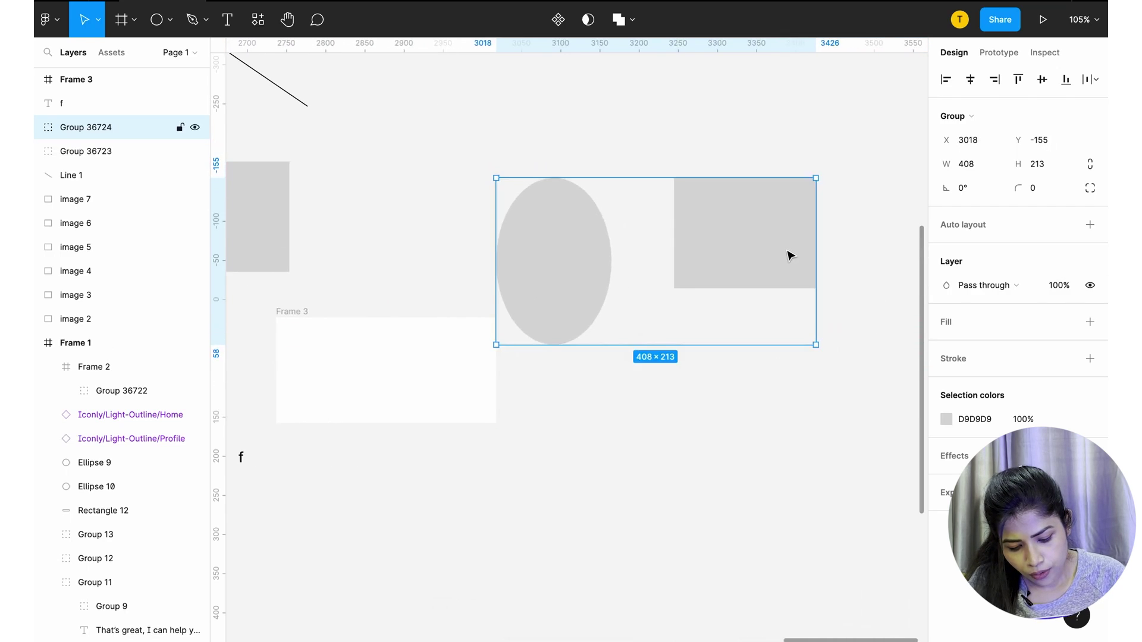
{"action": "left_click", "coordinate": [747, 452]}
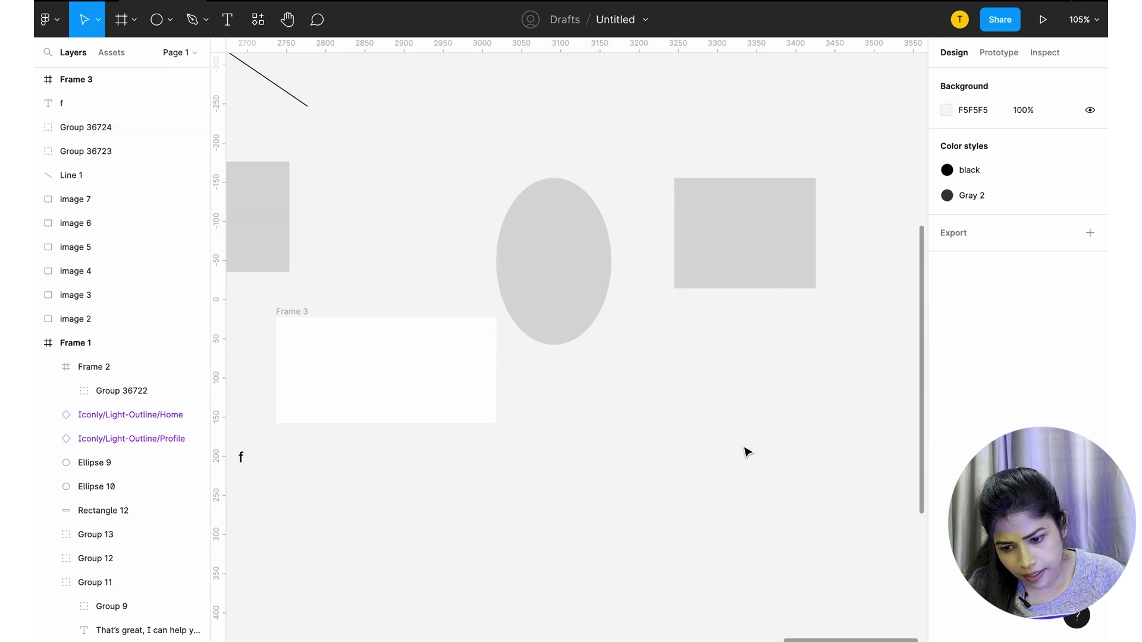
{"action": "key", "text": "ctrl+v"}
{"action": "left_click_drag", "start_coordinate": [693, 209], "coordinate": [669, 398]}
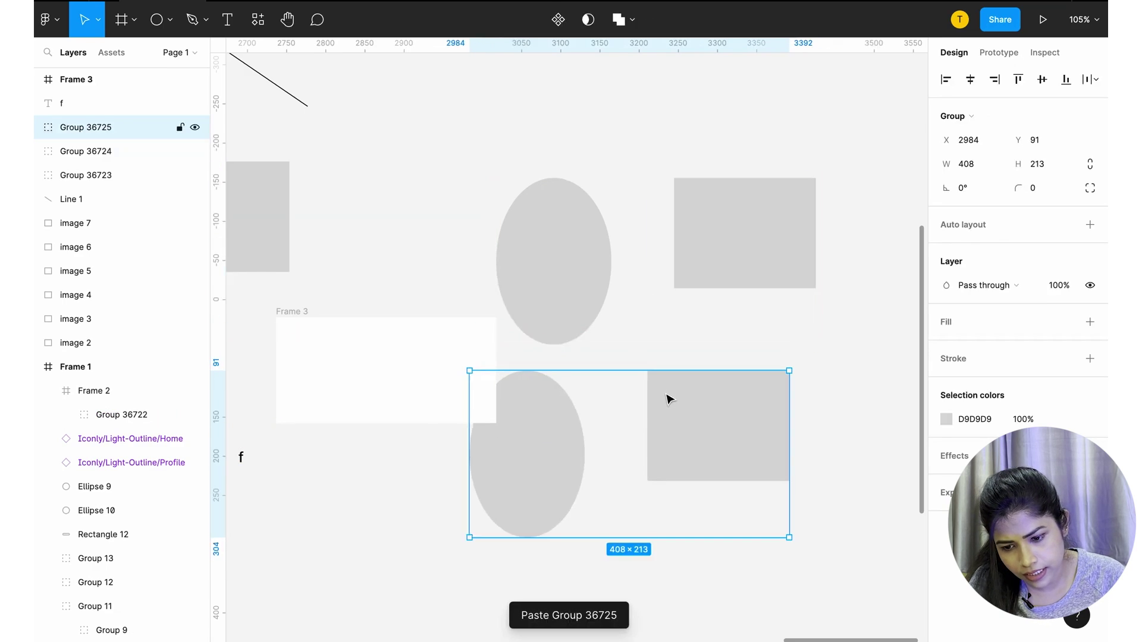
{"action": "key", "text": "ctrl+d"}
{"action": "left_click_drag", "start_coordinate": [668, 398], "coordinate": [886, 388]}
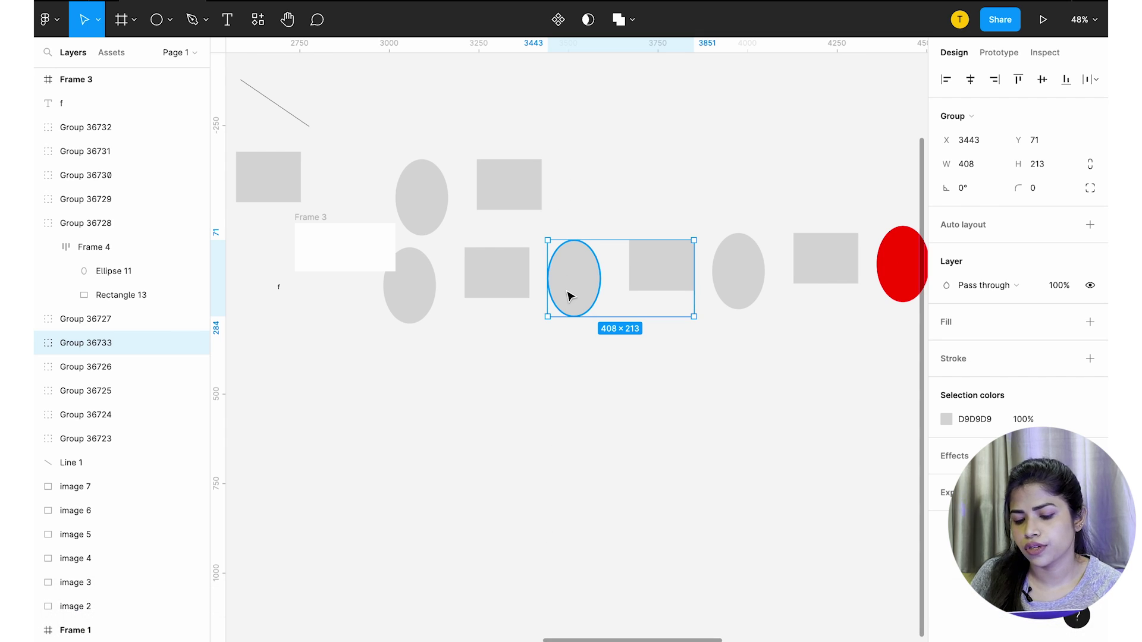
- Move one group copy below the row and wrap it in auto layout as Frame 4
{"action": "left_click_drag", "start_coordinate": [569, 296], "coordinate": [542, 413]}
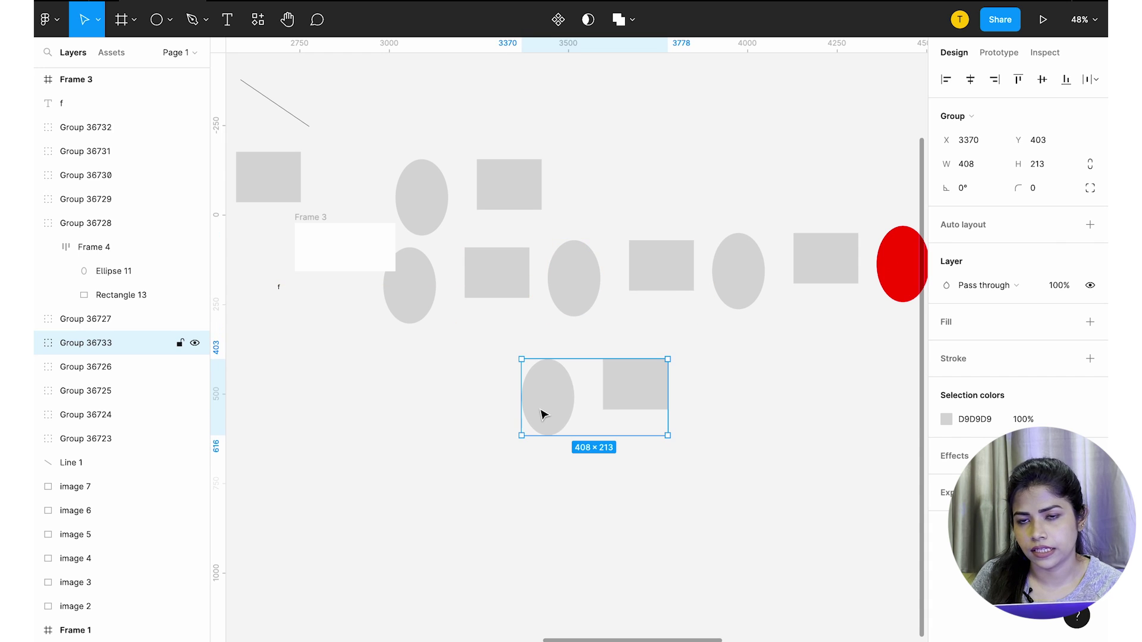
{"action": "scroll", "coordinate": [542, 413], "scroll_direction": "up", "scroll_amount": 5}
{"action": "key", "text": "shift+a"}
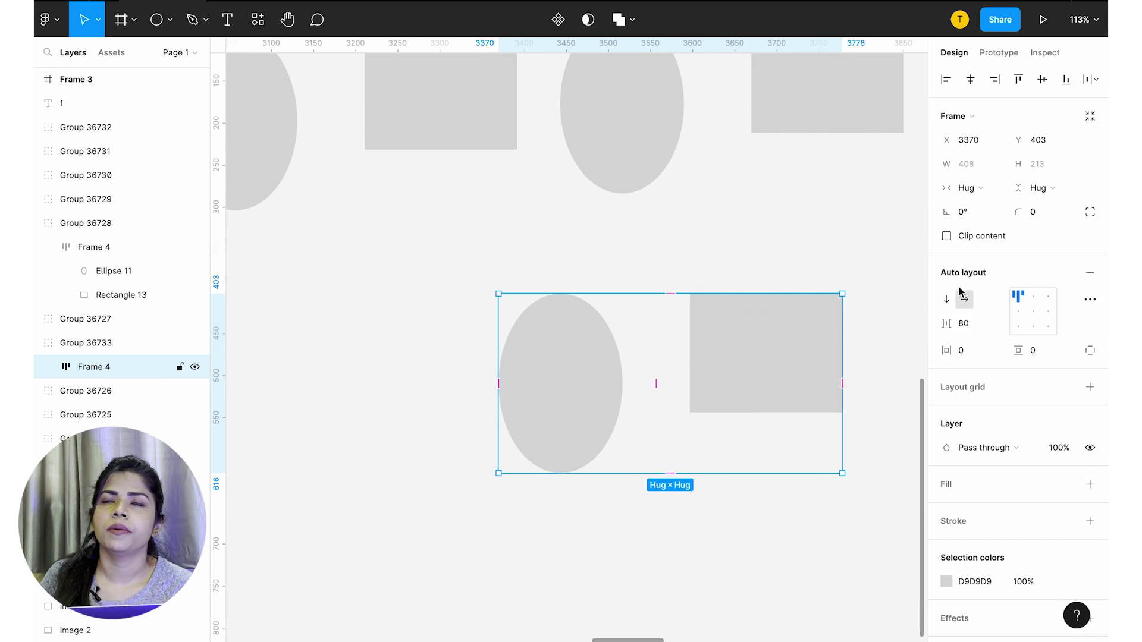
{"action": "left_click", "coordinate": [946, 581]}
{"action": "left_click_drag", "start_coordinate": [892, 339], "coordinate": [950, 202]}
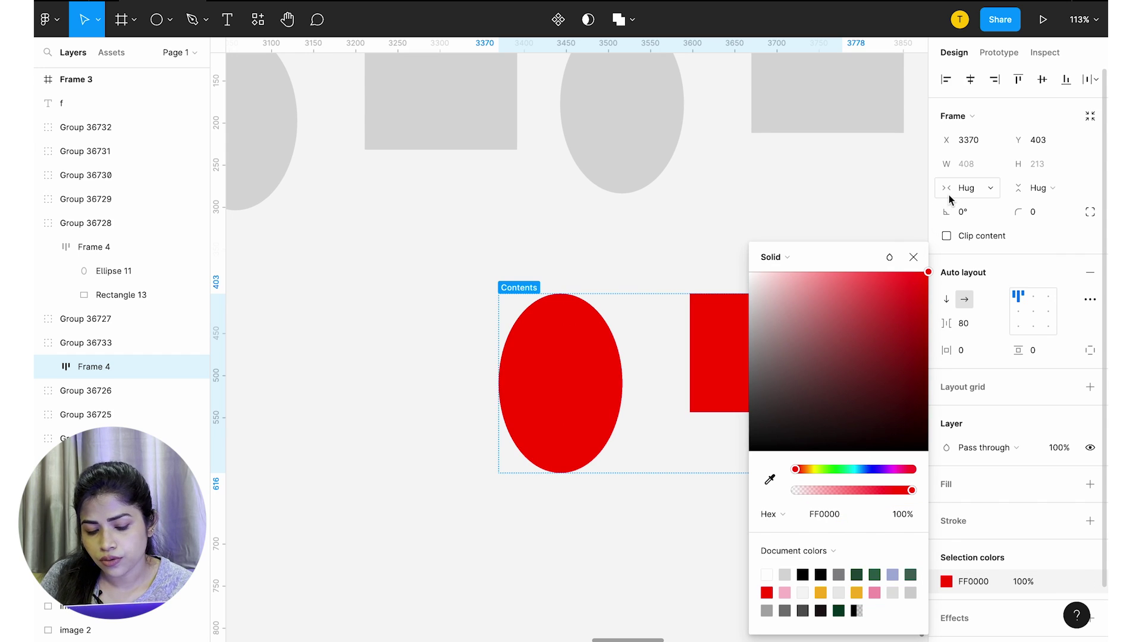
{"action": "key", "text": "ctrl+z"}
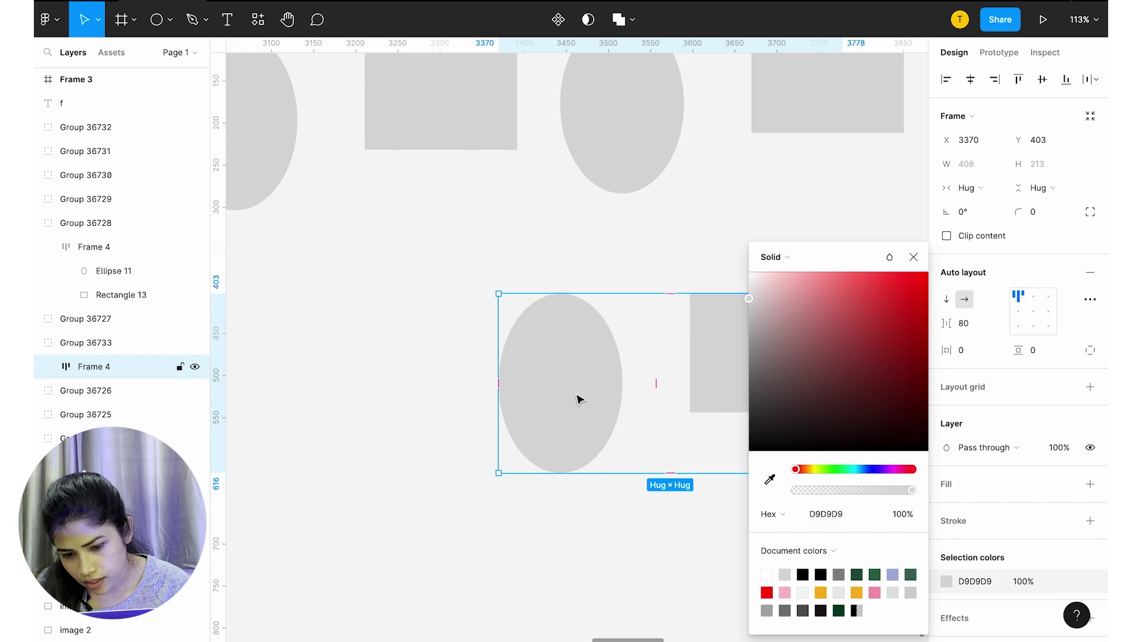
- Fill the ellipse inside Frame 4 red FF0C0C, then reselect the frame
{"action": "left_click", "coordinate": [579, 398]}
{"action": "left_click", "coordinate": [946, 310]}
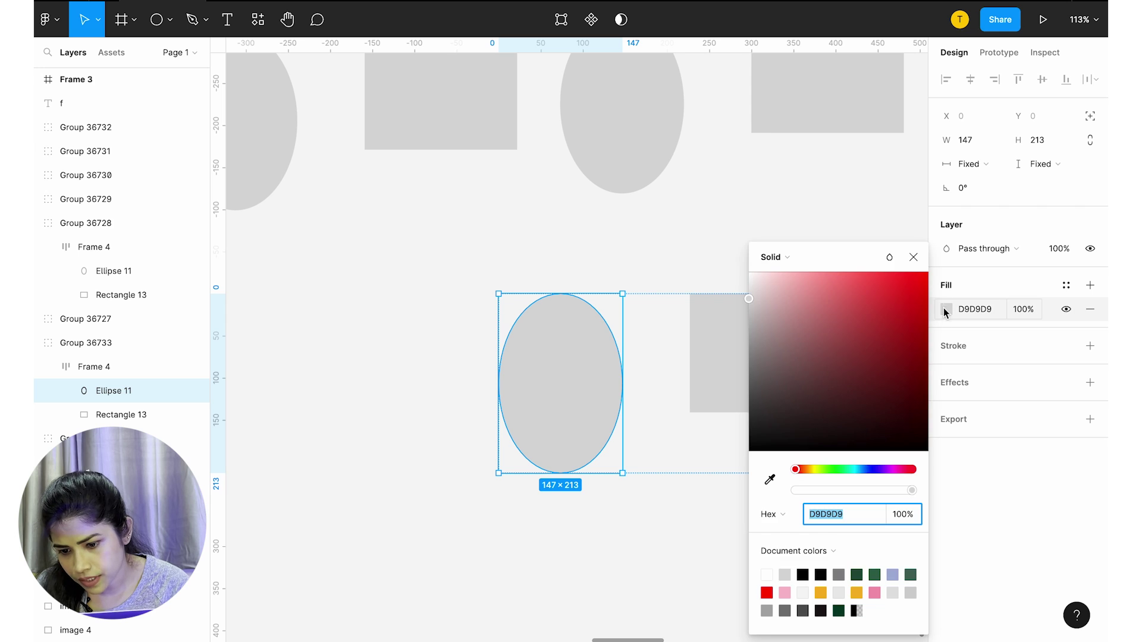
{"action": "left_click_drag", "start_coordinate": [892, 340], "coordinate": [925, 239]}
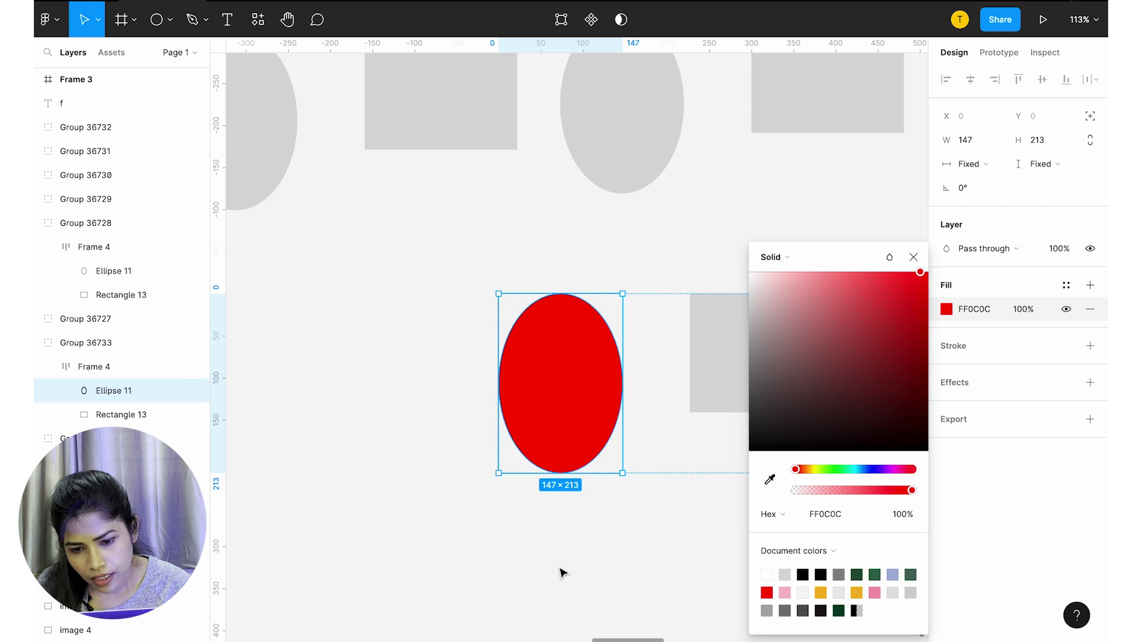
{"action": "left_click", "coordinate": [560, 573]}
{"action": "left_click", "coordinate": [543, 382]}
- Copy the red ellipse's properties and paste them onto Rectangle 13, making it red FF0C0C
{"action": "left_click", "coordinate": [546, 382]}
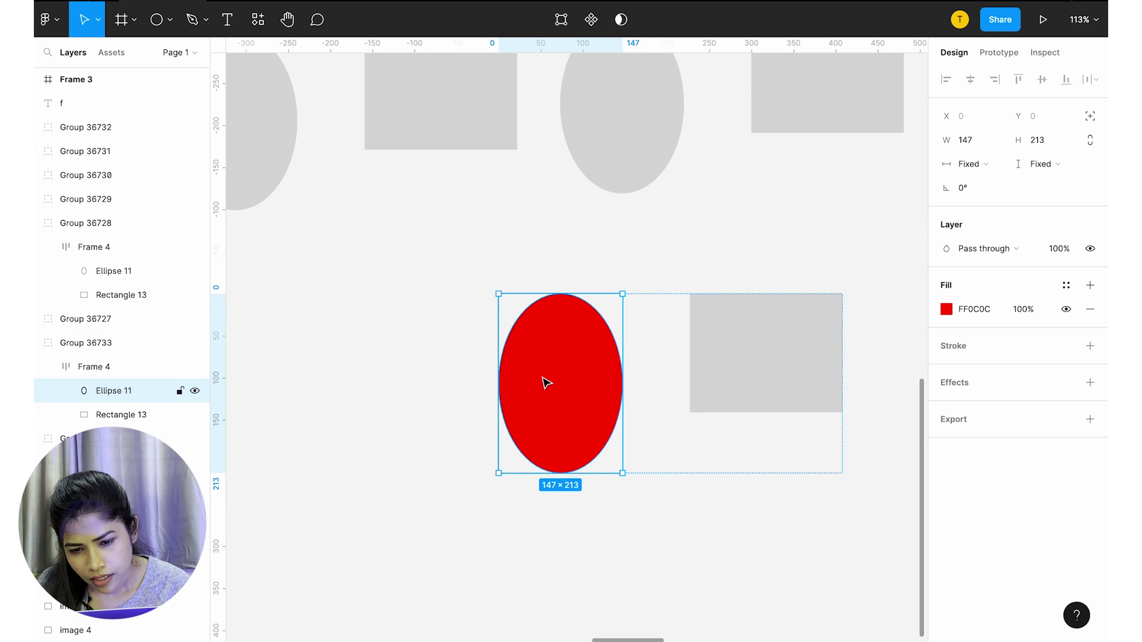
{"action": "right_click", "coordinate": [546, 383]}
{"action": "mouse_move", "coordinate": [604, 280]}
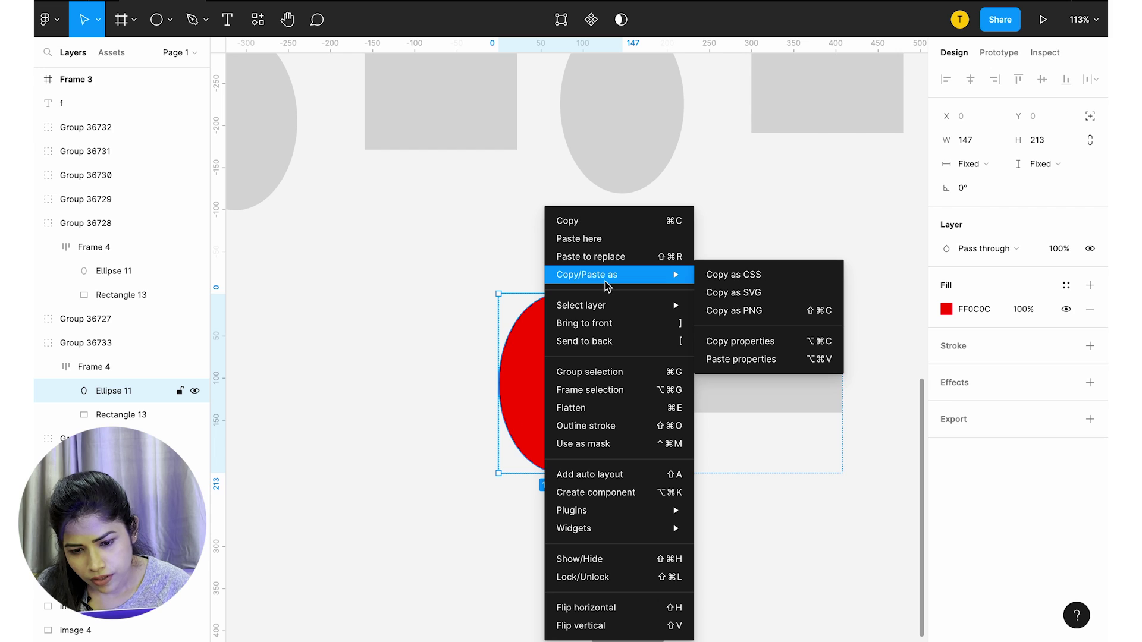
{"action": "left_click", "coordinate": [725, 344]}
{"action": "left_click", "coordinate": [783, 344]}
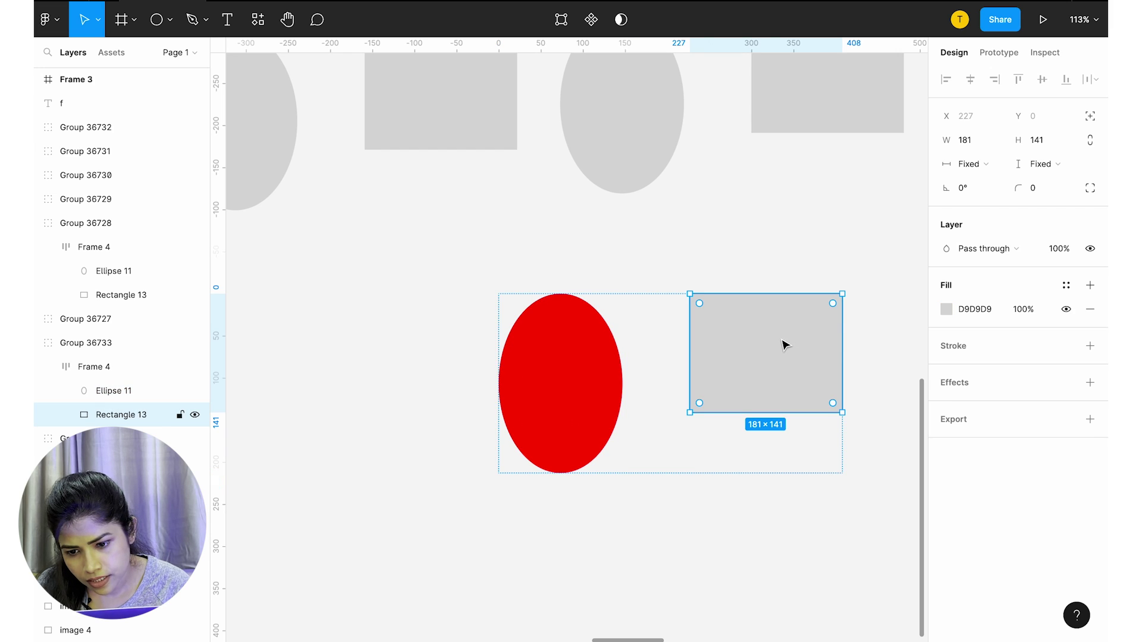
{"action": "right_click", "coordinate": [785, 345]}
{"action": "mouse_move", "coordinate": [848, 274]}
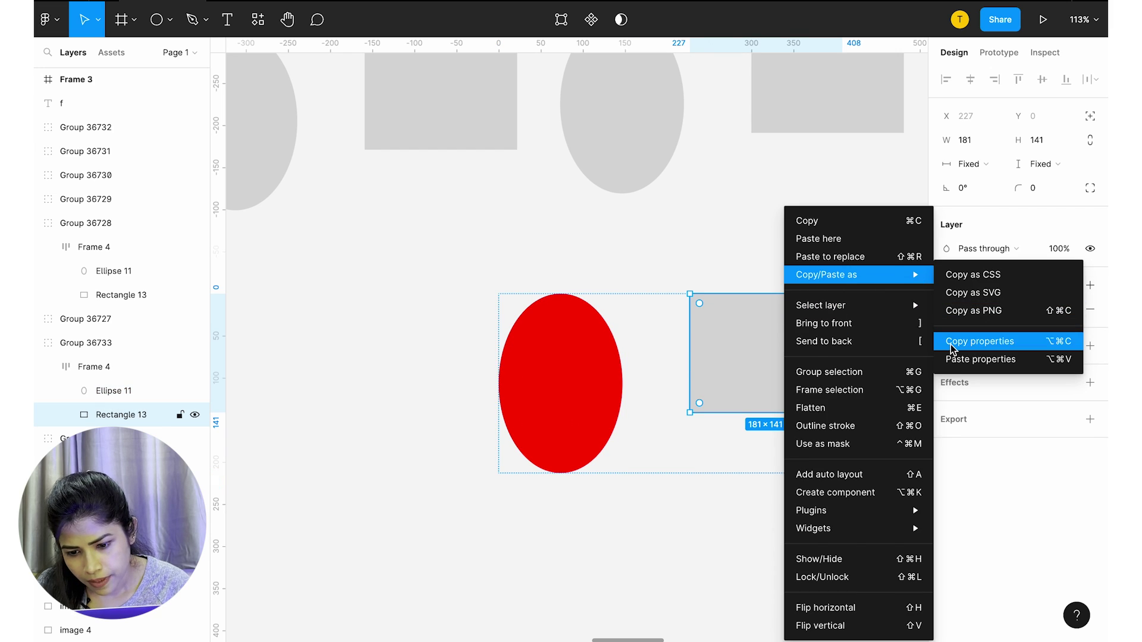
{"action": "left_click", "coordinate": [951, 361]}
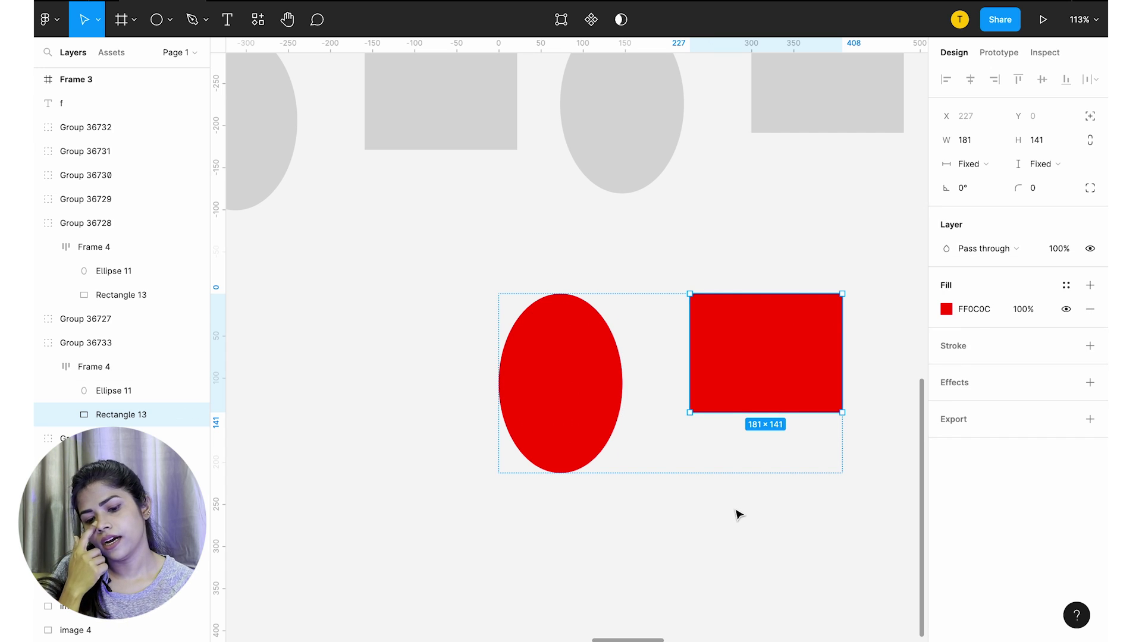